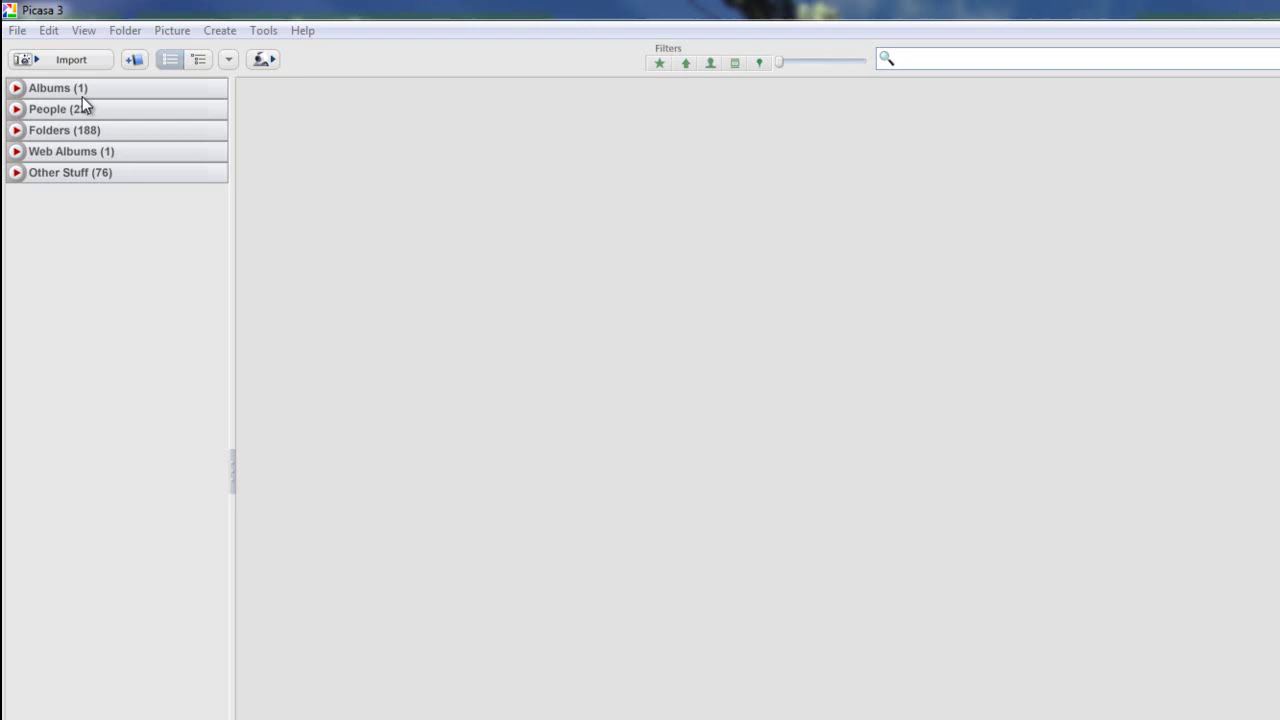
{"action": "left_click", "coordinate": [16, 131]}
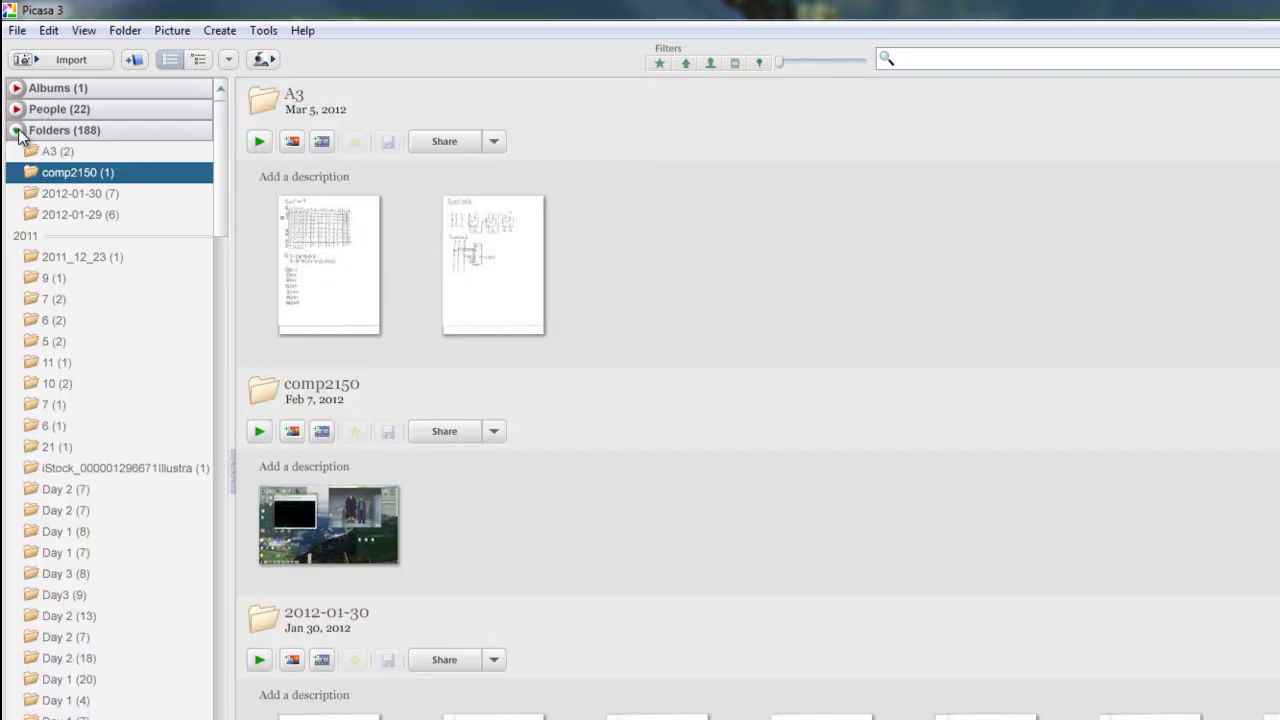
{"action": "left_click", "coordinate": [16, 88]}
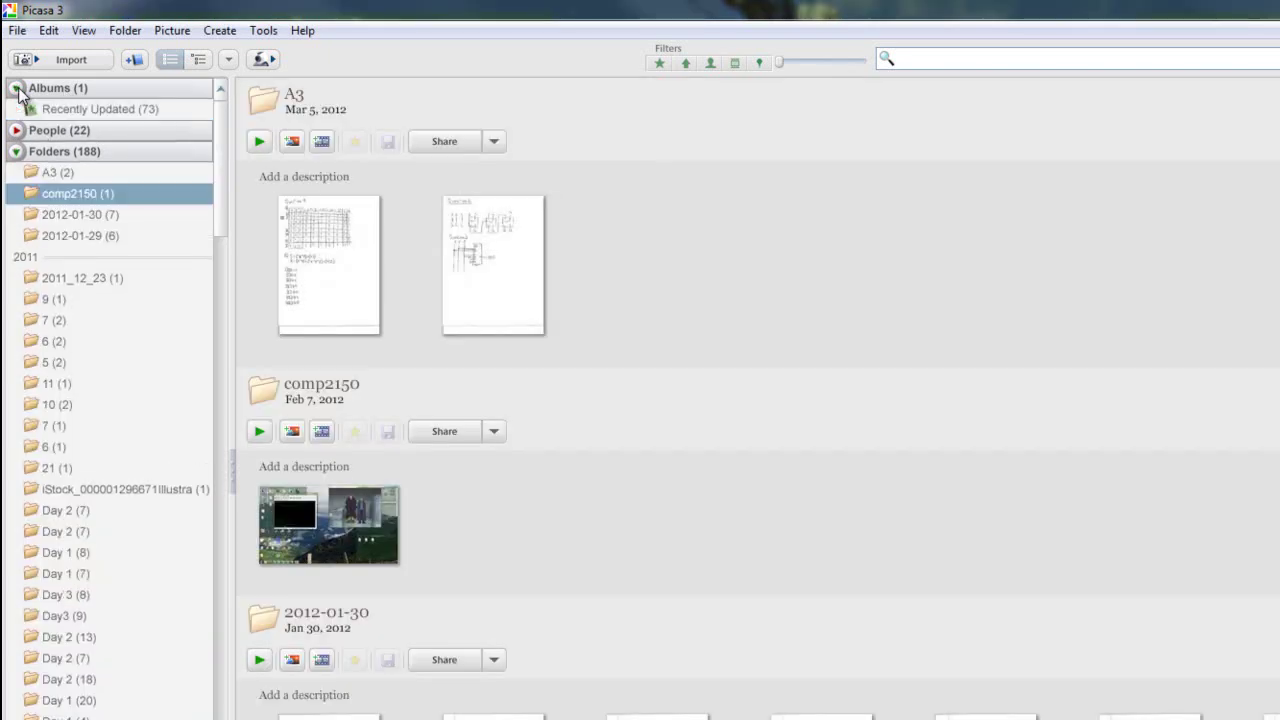
{"action": "left_click", "coordinate": [90, 111]}
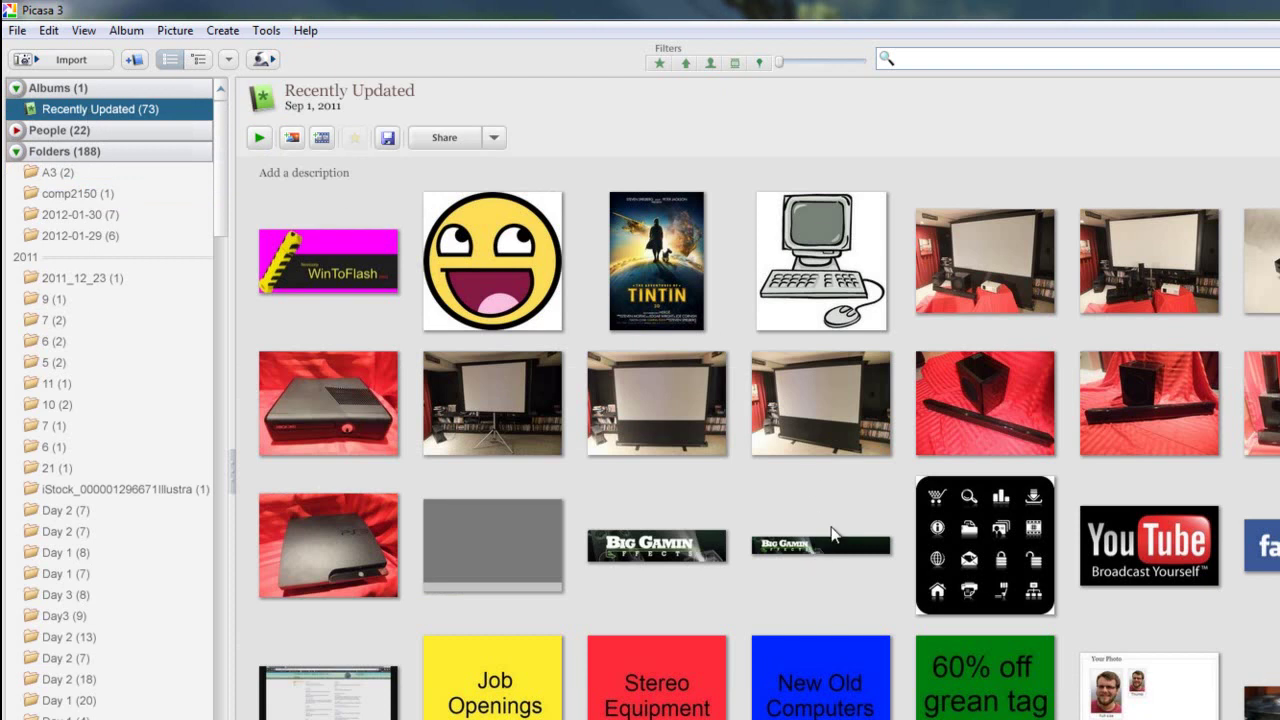
{"action": "scroll", "coordinate": [831, 572], "scroll_direction": "down", "scroll_amount": 6}
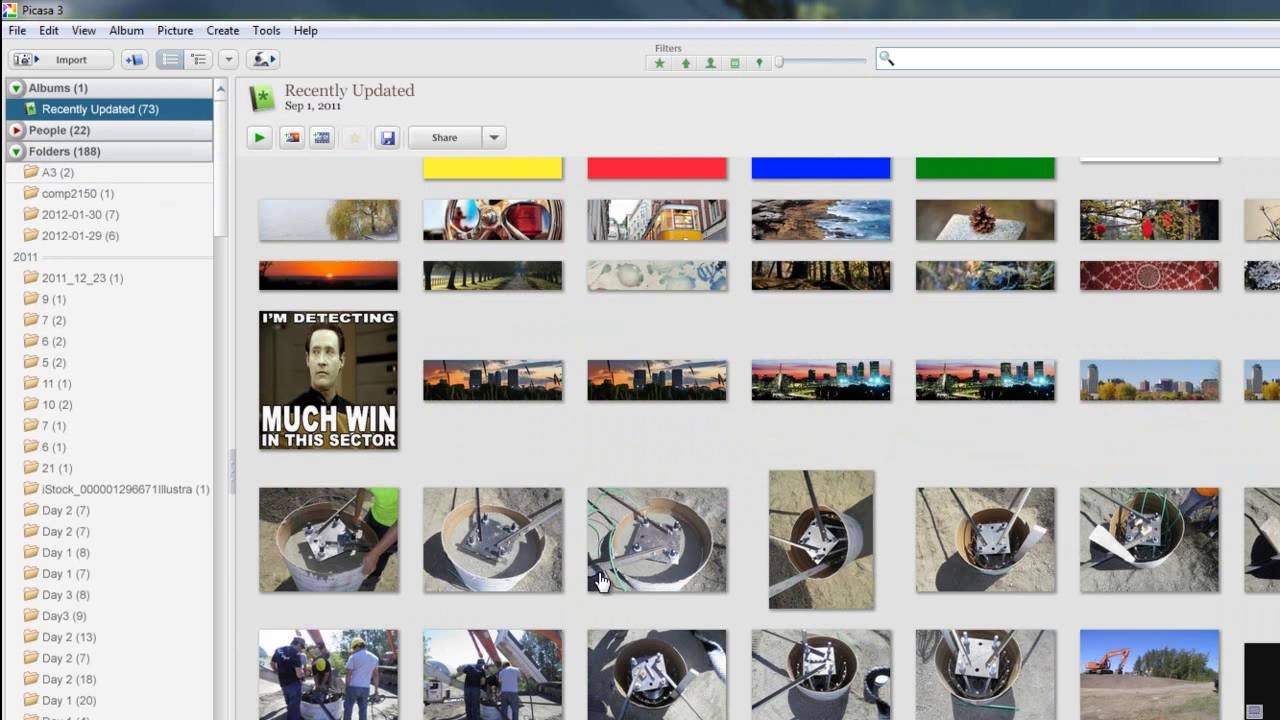
{"action": "scroll", "coordinate": [658, 560], "scroll_direction": "up", "scroll_amount": 5}
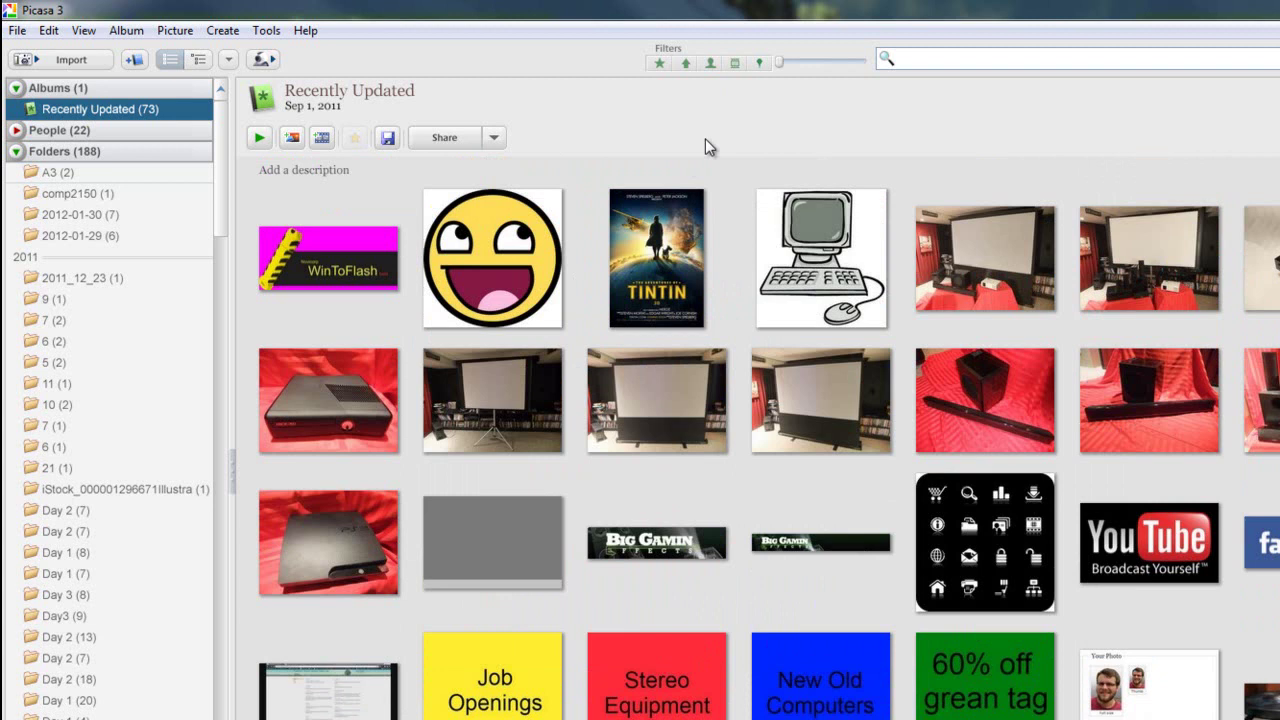
{"action": "left_click", "coordinate": [16, 88]}
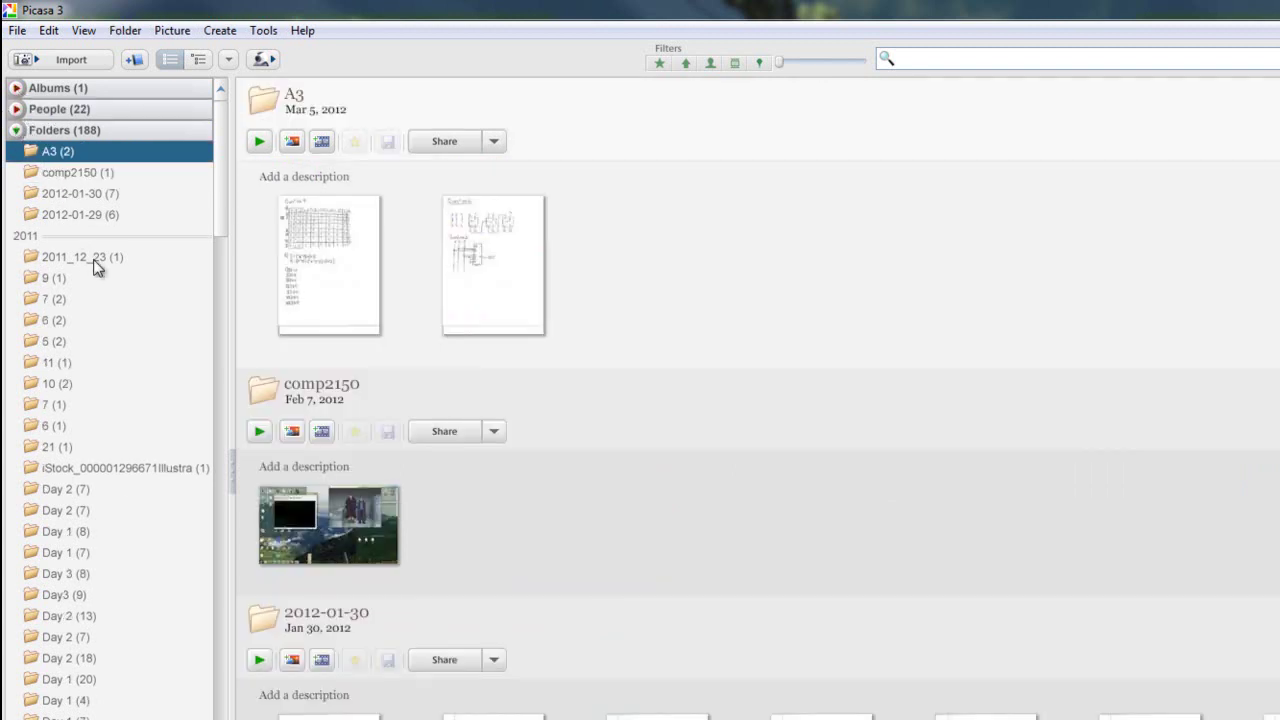
{"action": "left_click_drag", "start_coordinate": [222, 176], "coordinate": [209, 349]}
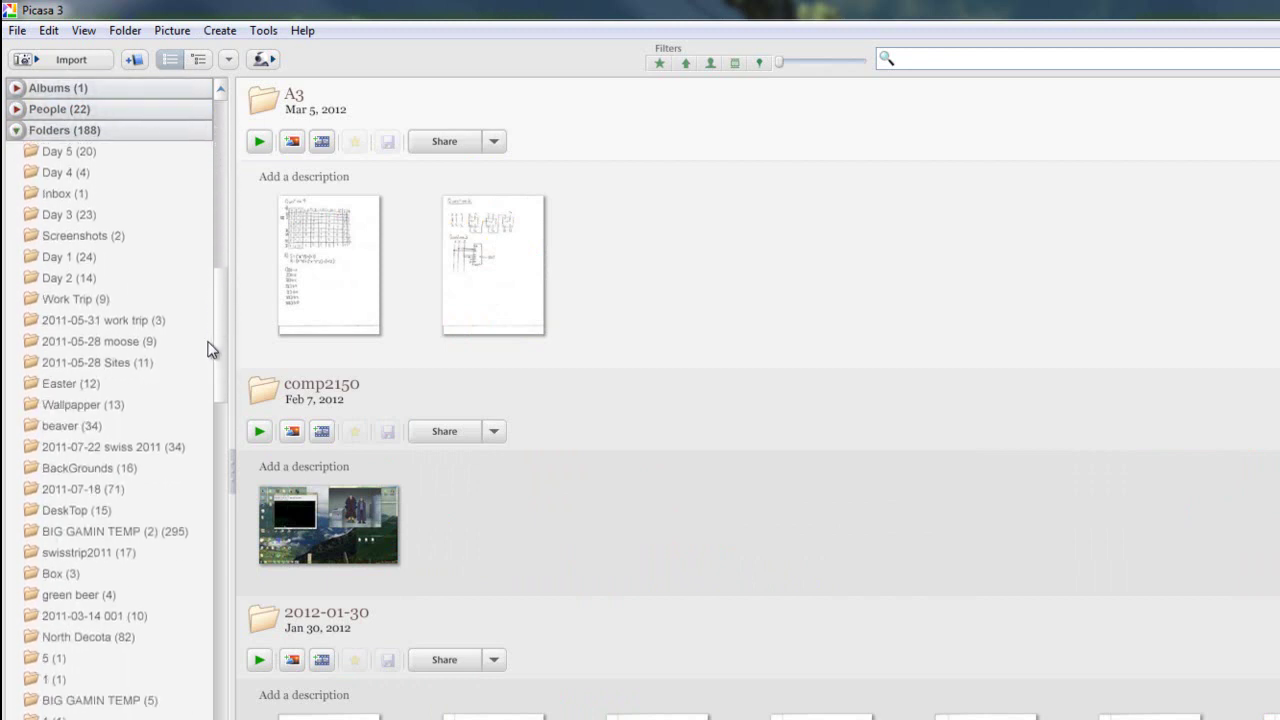
{"action": "left_click", "coordinate": [93, 386]}
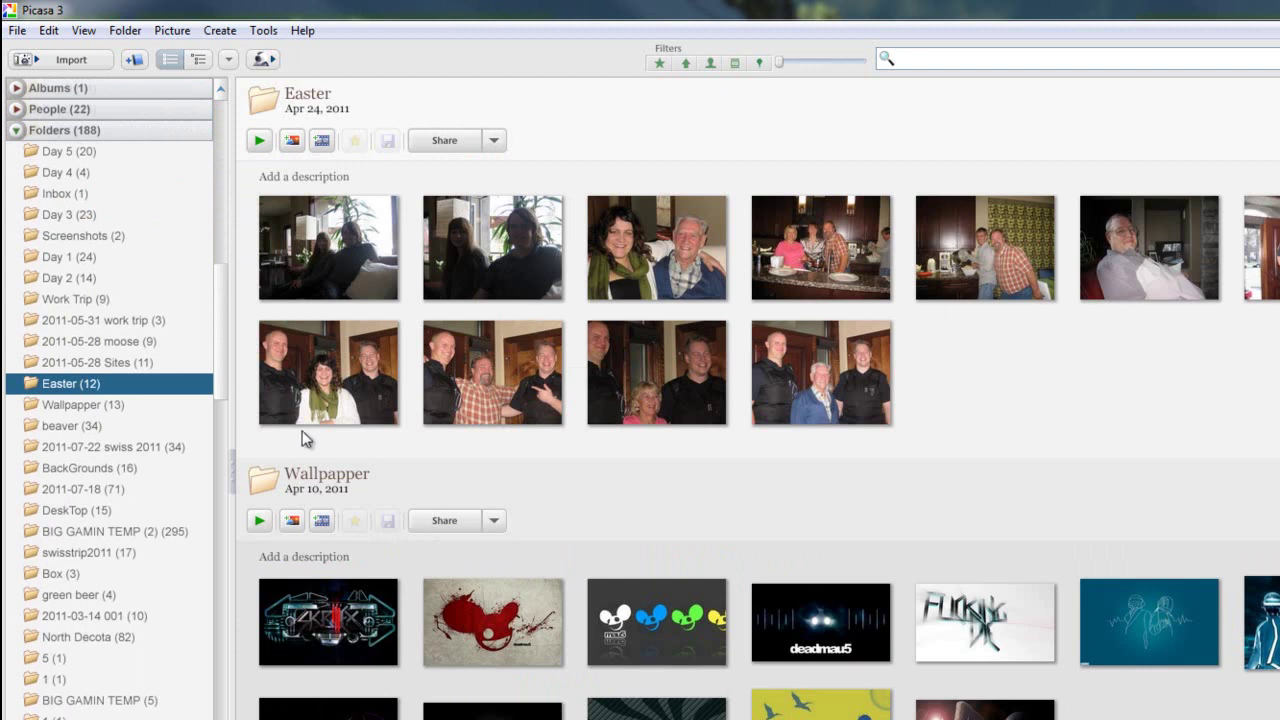
{"action": "scroll", "coordinate": [431, 546], "scroll_direction": "down", "scroll_amount": 2}
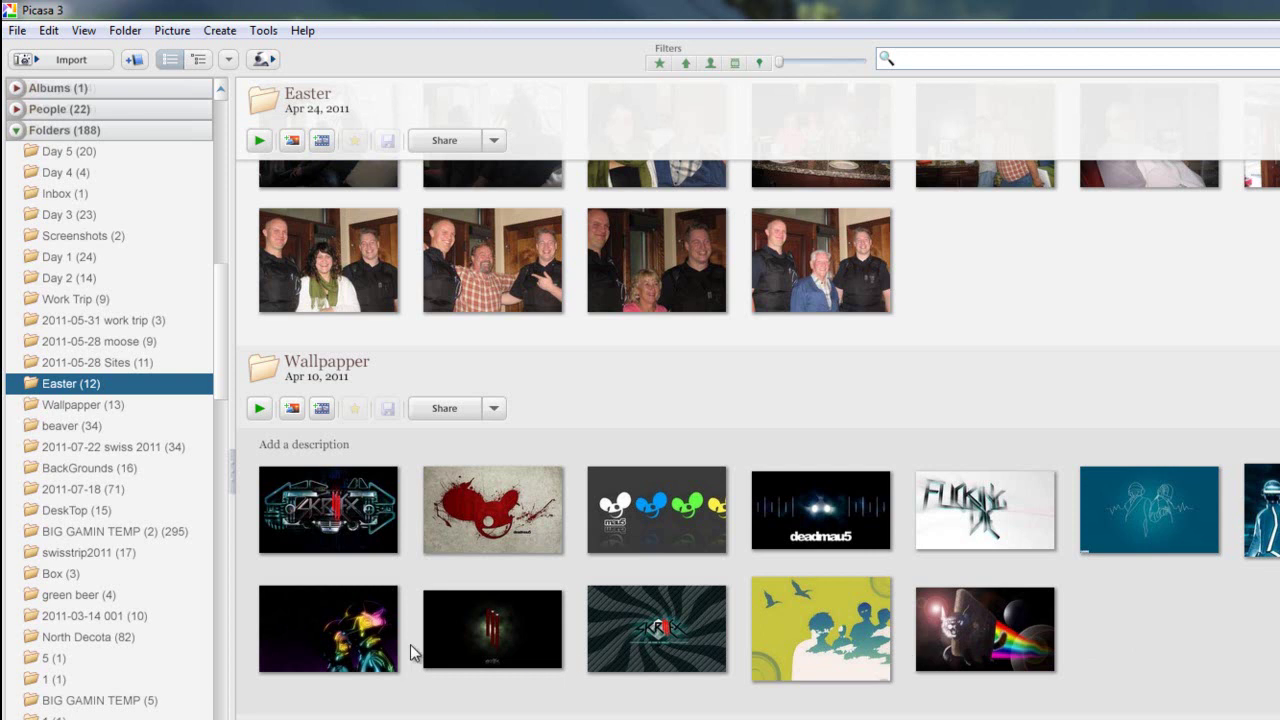
{"action": "left_click", "coordinate": [132, 404]}
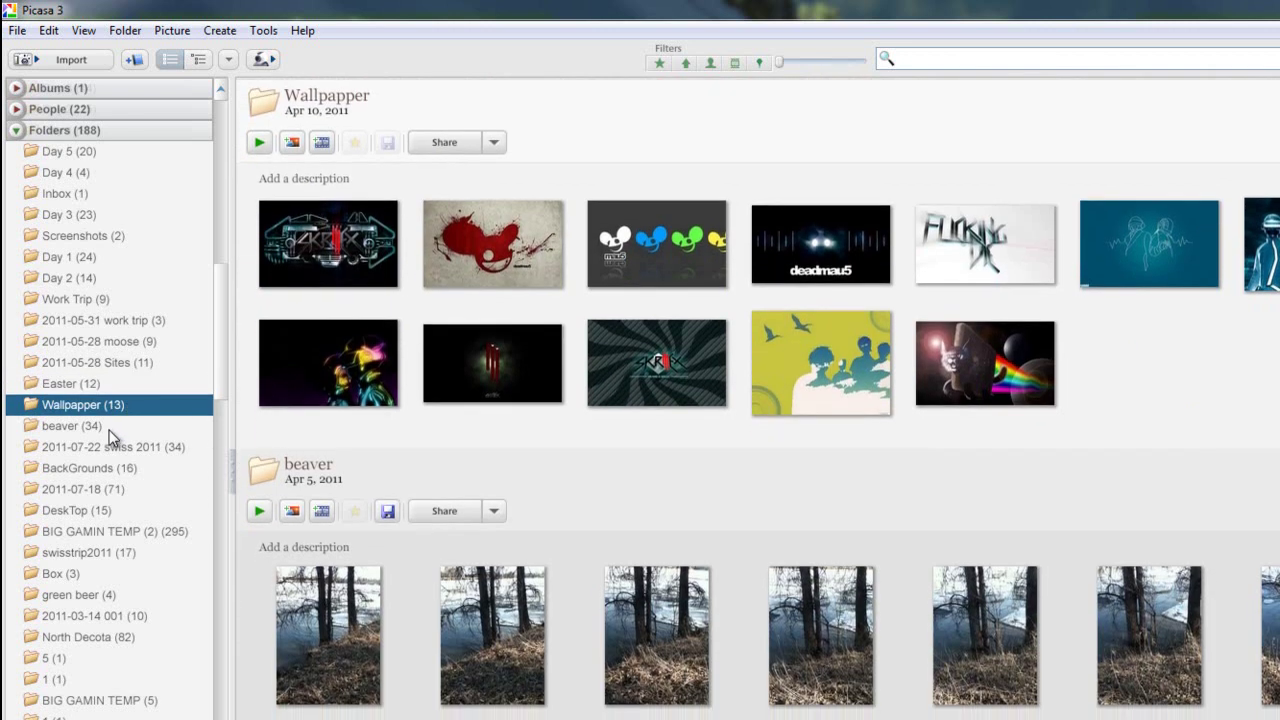
{"action": "left_click_drag", "start_coordinate": [222, 358], "coordinate": [217, 196]}
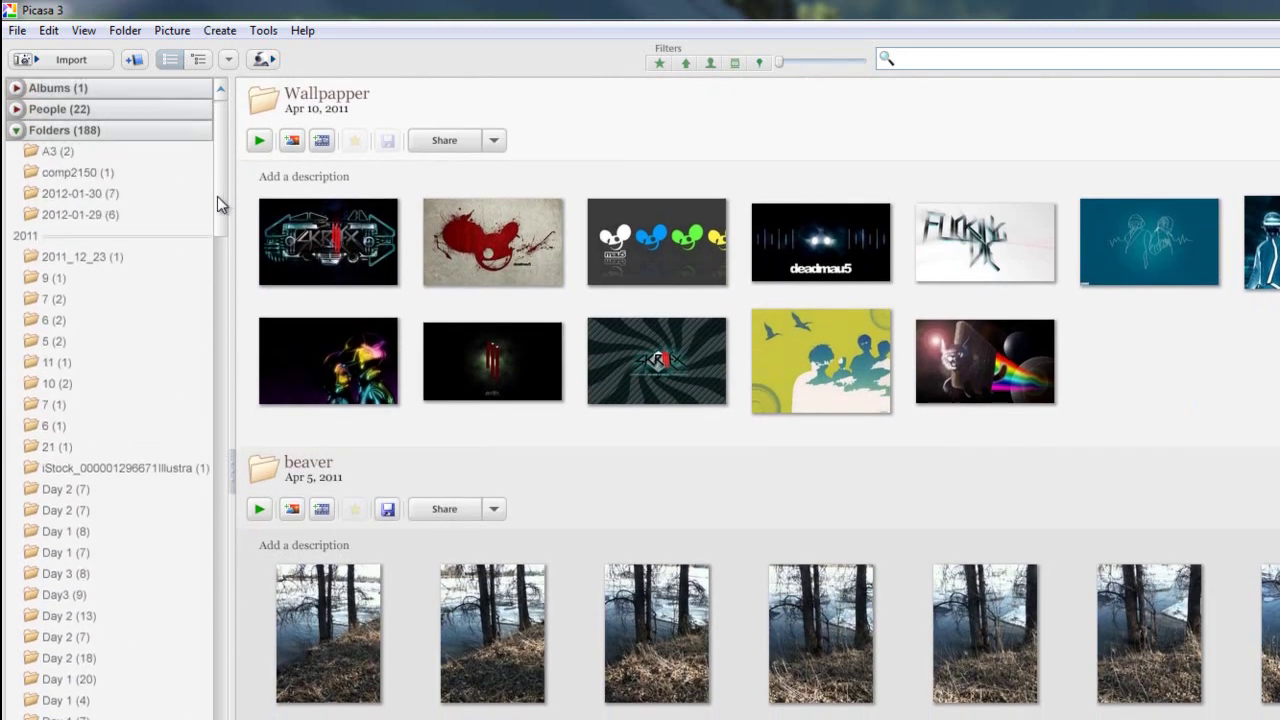
{"action": "left_click", "coordinate": [137, 166]}
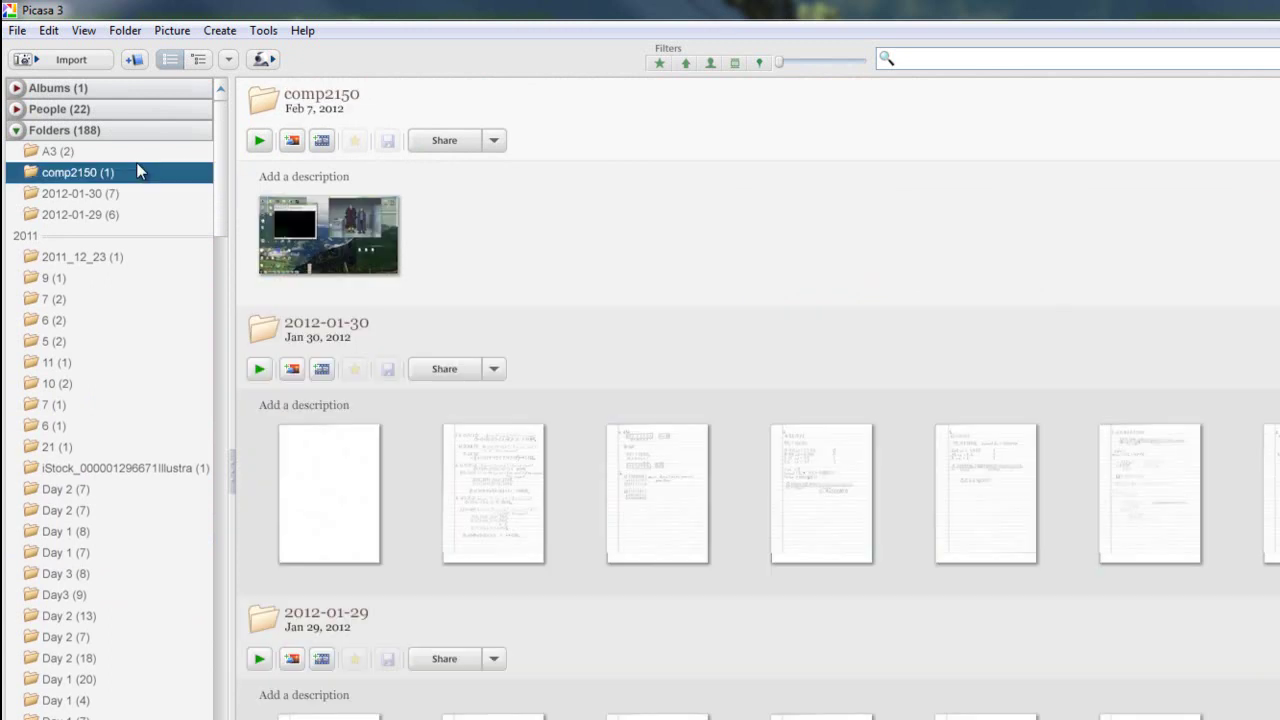
{"action": "left_click", "coordinate": [136, 152]}
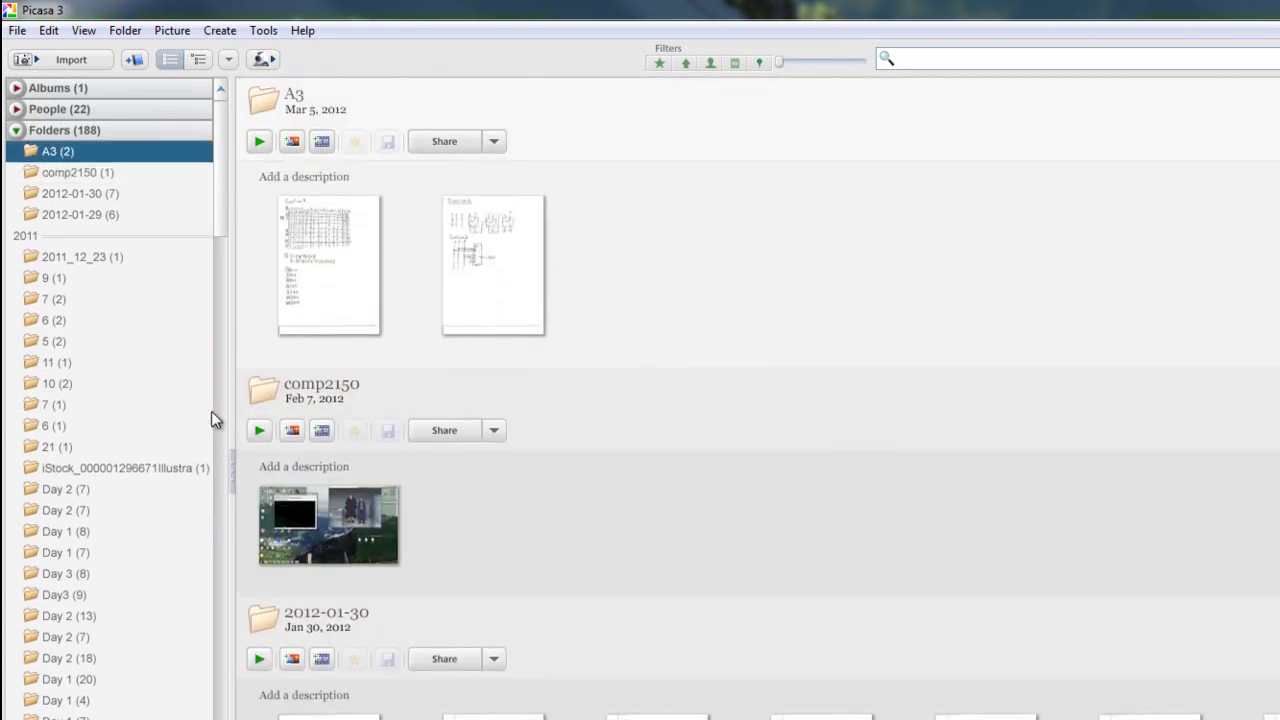
{"action": "scroll", "coordinate": [791, 391], "scroll_direction": "down", "scroll_amount": 3}
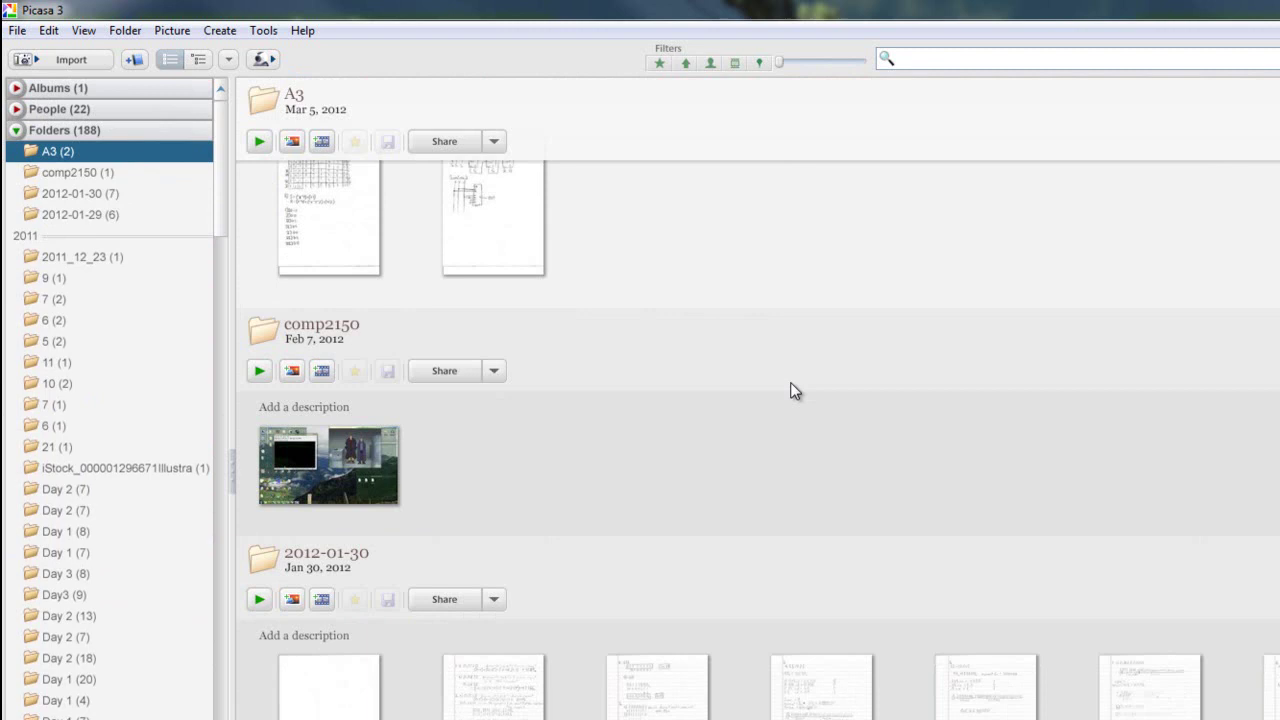
{"action": "scroll", "coordinate": [791, 391], "scroll_direction": "up", "scroll_amount": 2}
{"action": "scroll", "coordinate": [790, 391], "scroll_direction": "up", "scroll_amount": 1}
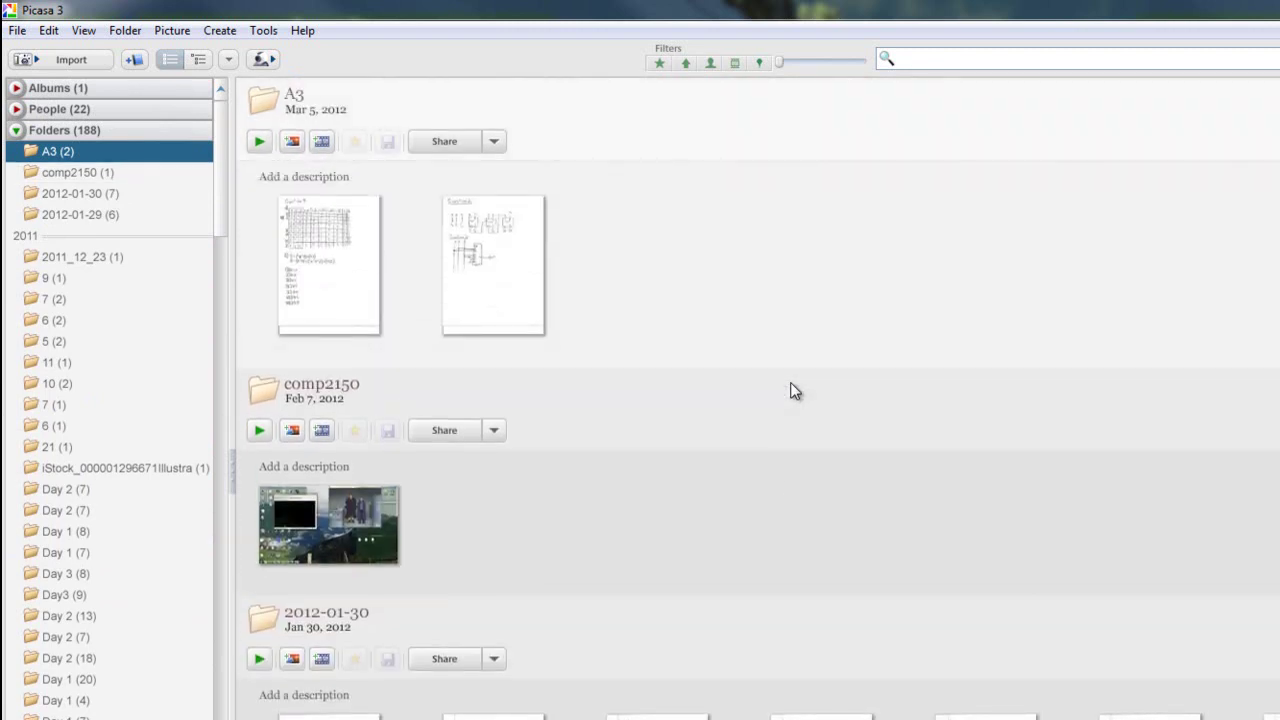
{"action": "scroll", "coordinate": [931, 511], "scroll_direction": "down", "scroll_amount": 15}
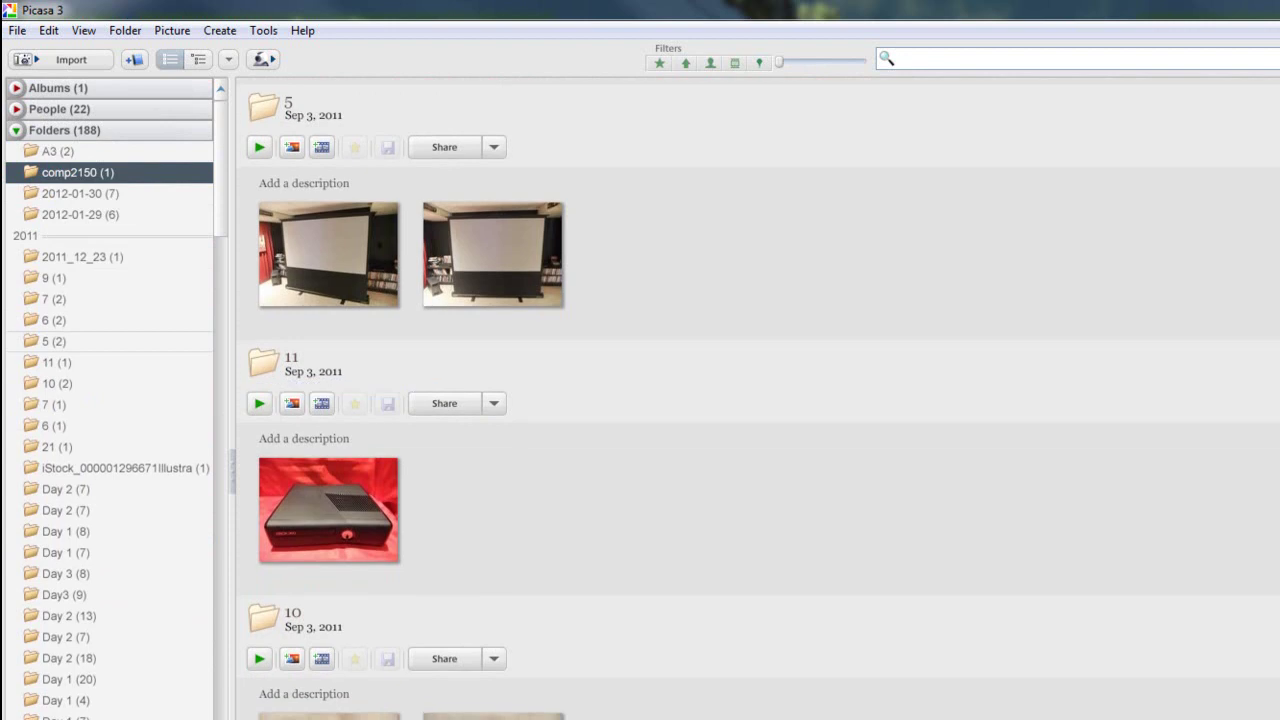
{"action": "scroll", "coordinate": [758, 400], "scroll_direction": "up", "scroll_amount": 15}
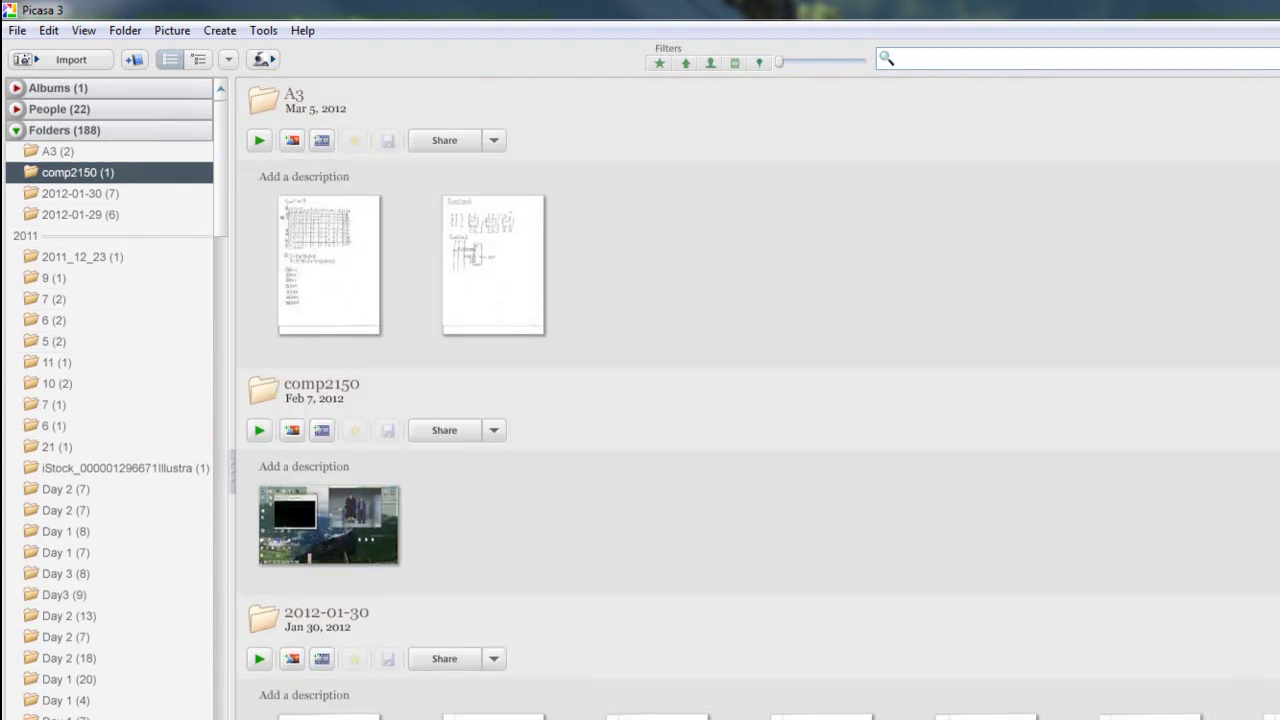
{"action": "scroll", "coordinate": [758, 438], "scroll_direction": "down", "scroll_amount": 3}
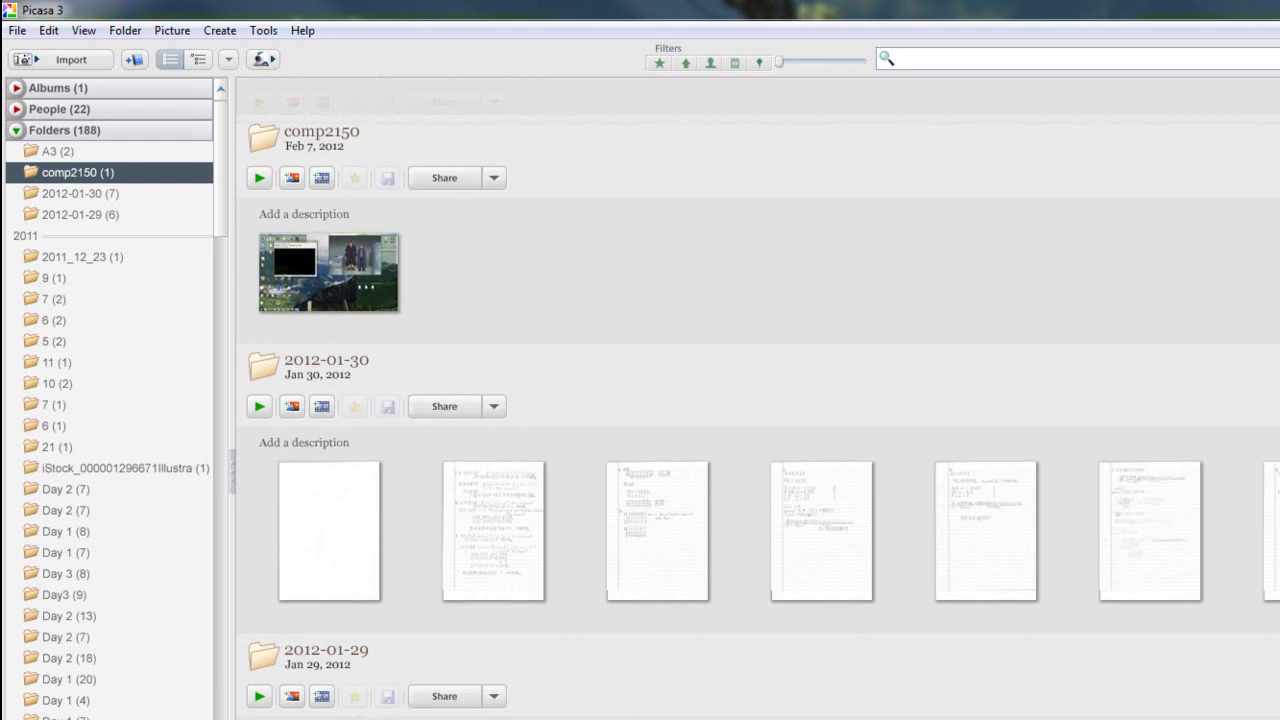
{"action": "scroll", "coordinate": [1110, 345], "scroll_direction": "down", "scroll_amount": 9}
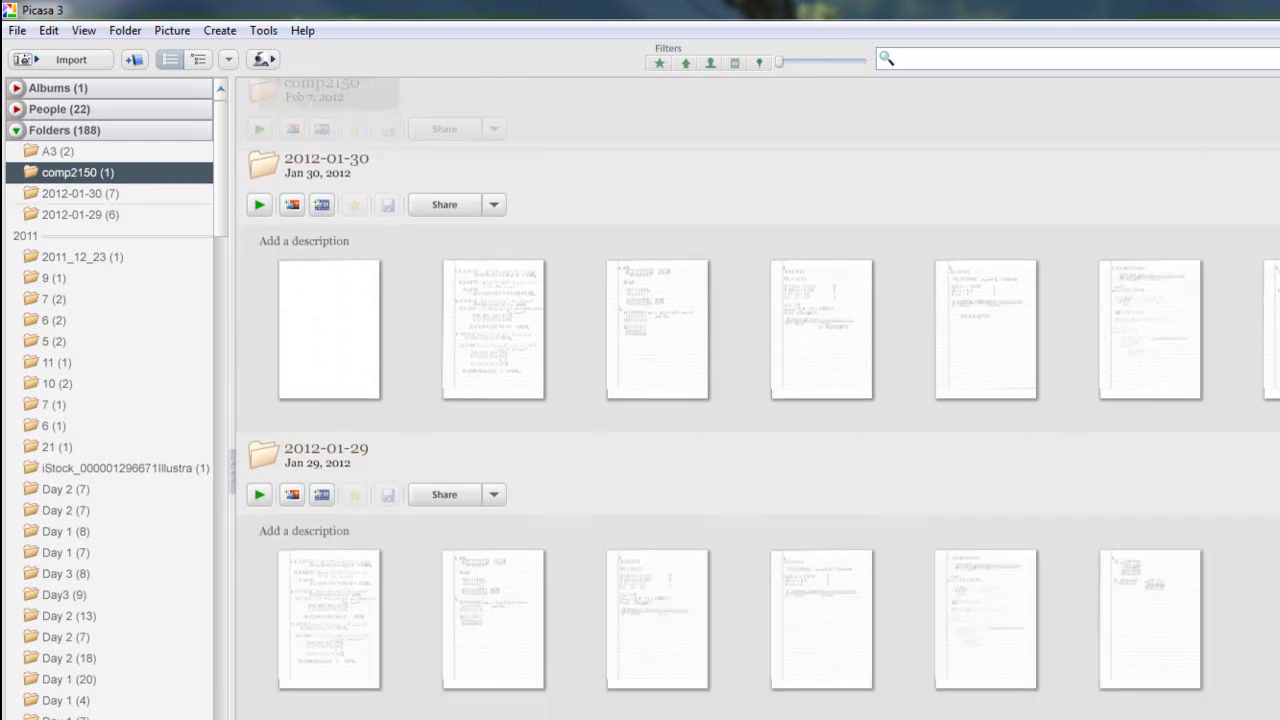
{"action": "scroll", "coordinate": [1090, 380], "scroll_direction": "up", "scroll_amount": 5}
{"action": "scroll", "coordinate": [1080, 395], "scroll_direction": "up", "scroll_amount": 6}
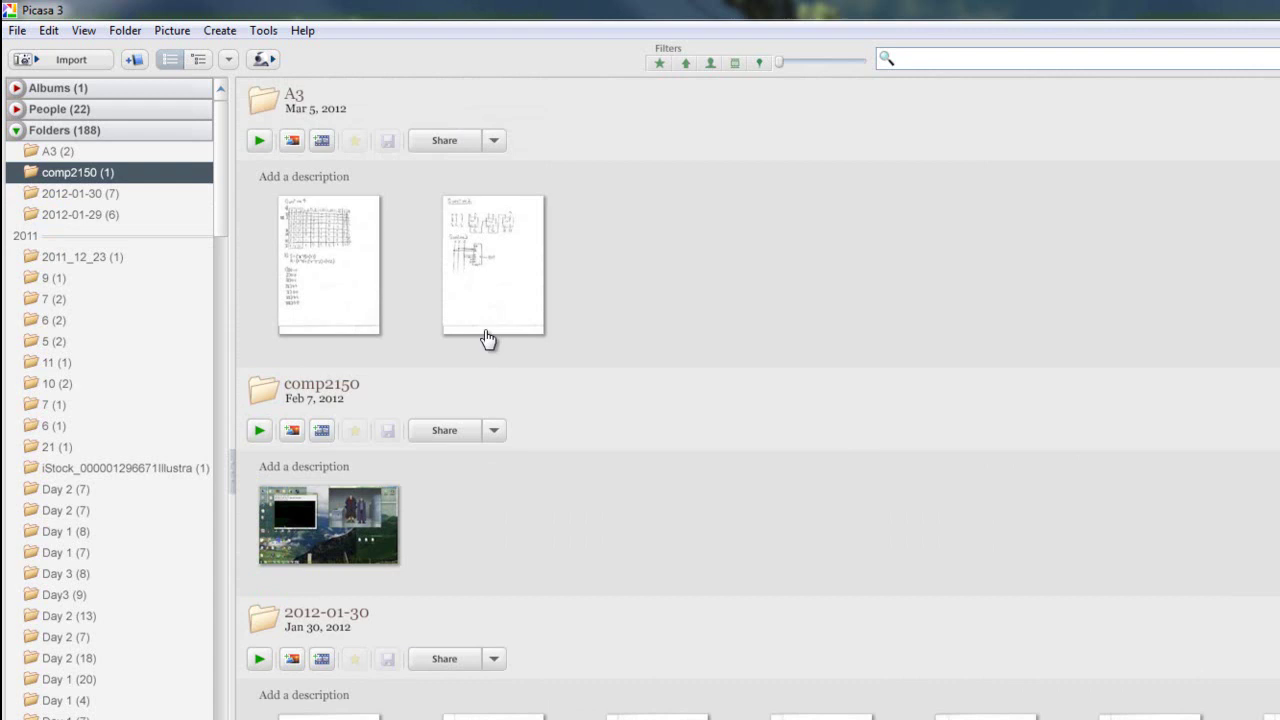
- Return to the A3 folder and scroll down through the photo pane
{"action": "left_click", "coordinate": [50, 151]}
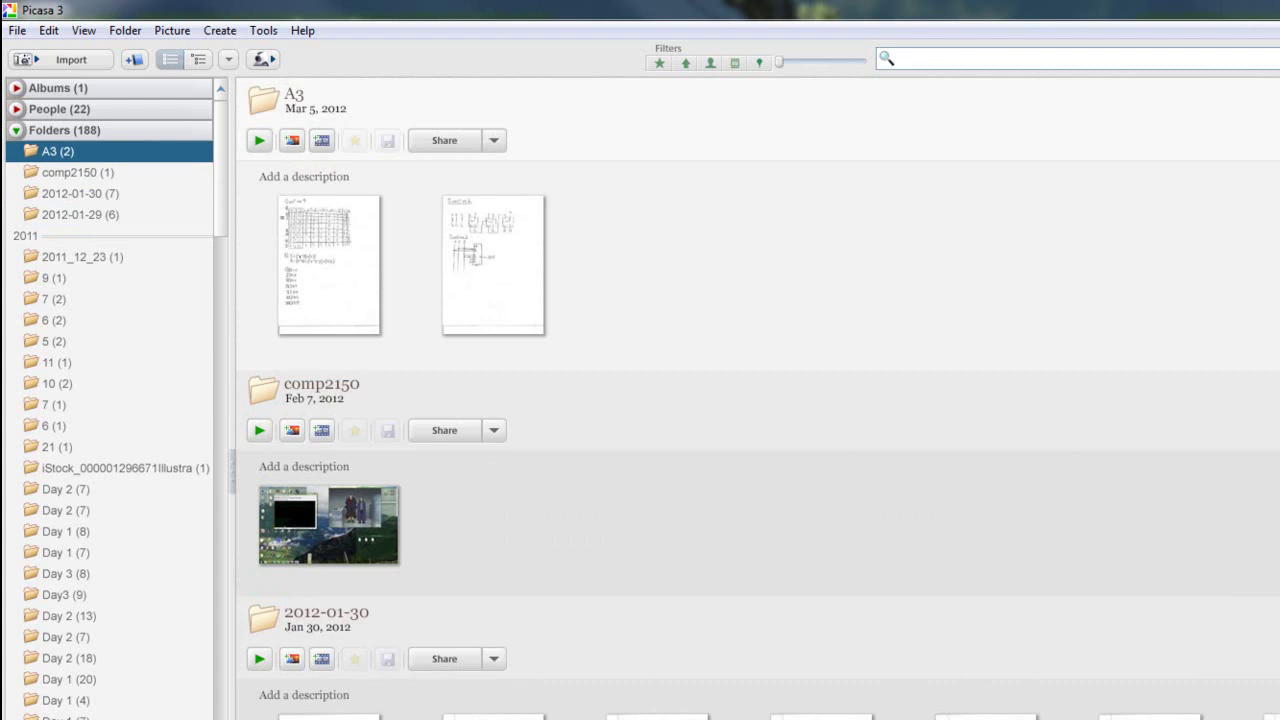
{"action": "scroll", "coordinate": [758, 400], "scroll_direction": "down", "scroll_amount": 12}
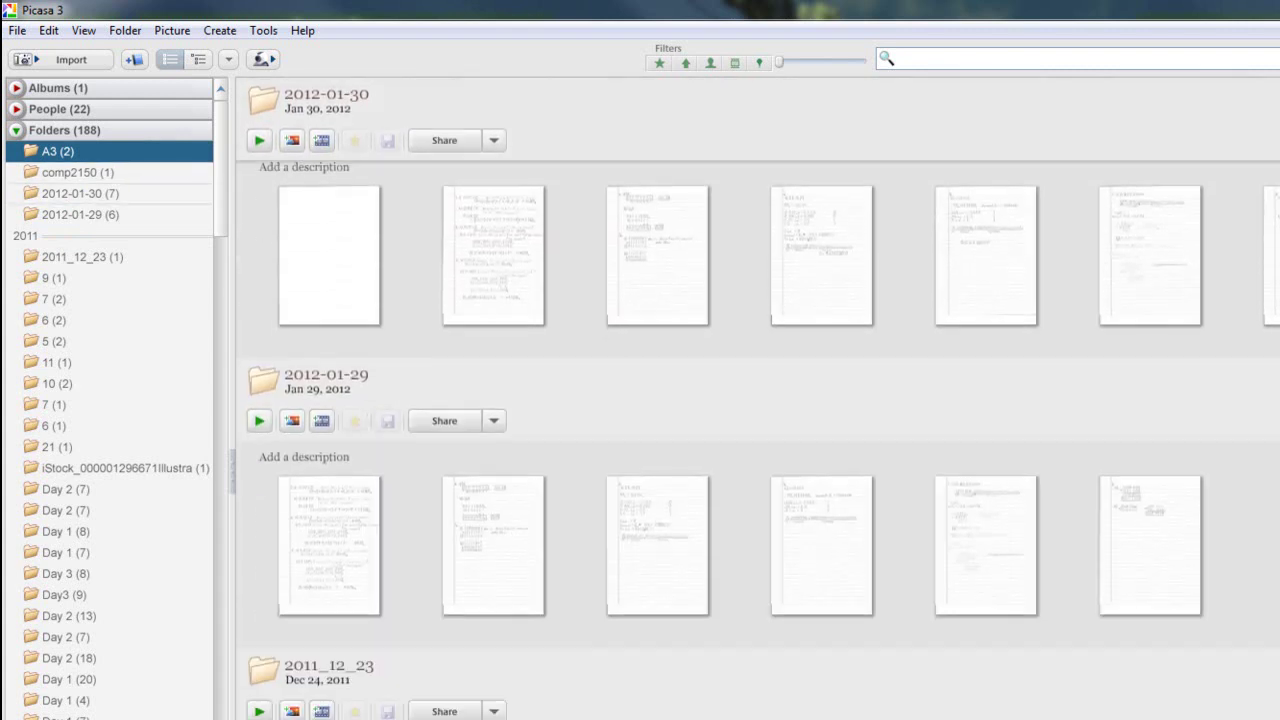
{"action": "scroll", "coordinate": [635, 479], "scroll_direction": "down", "scroll_amount": 10}
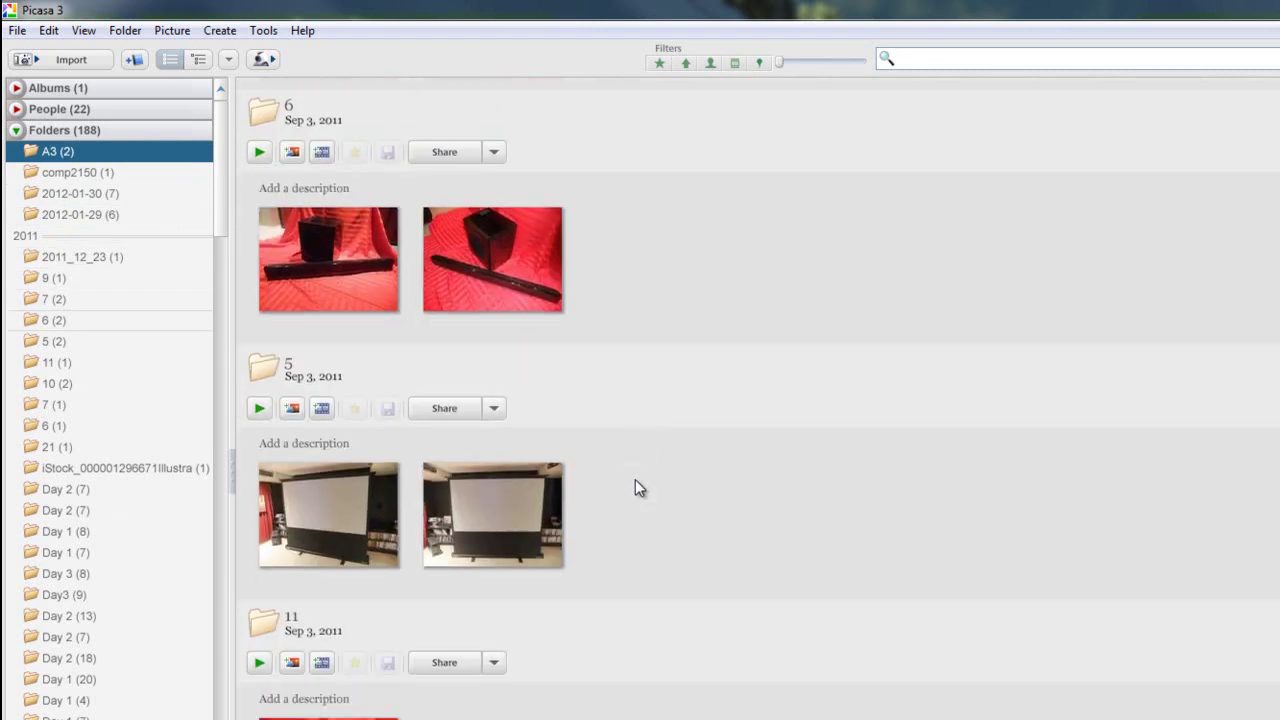
{"action": "scroll", "coordinate": [635, 487], "scroll_direction": "down", "scroll_amount": 10}
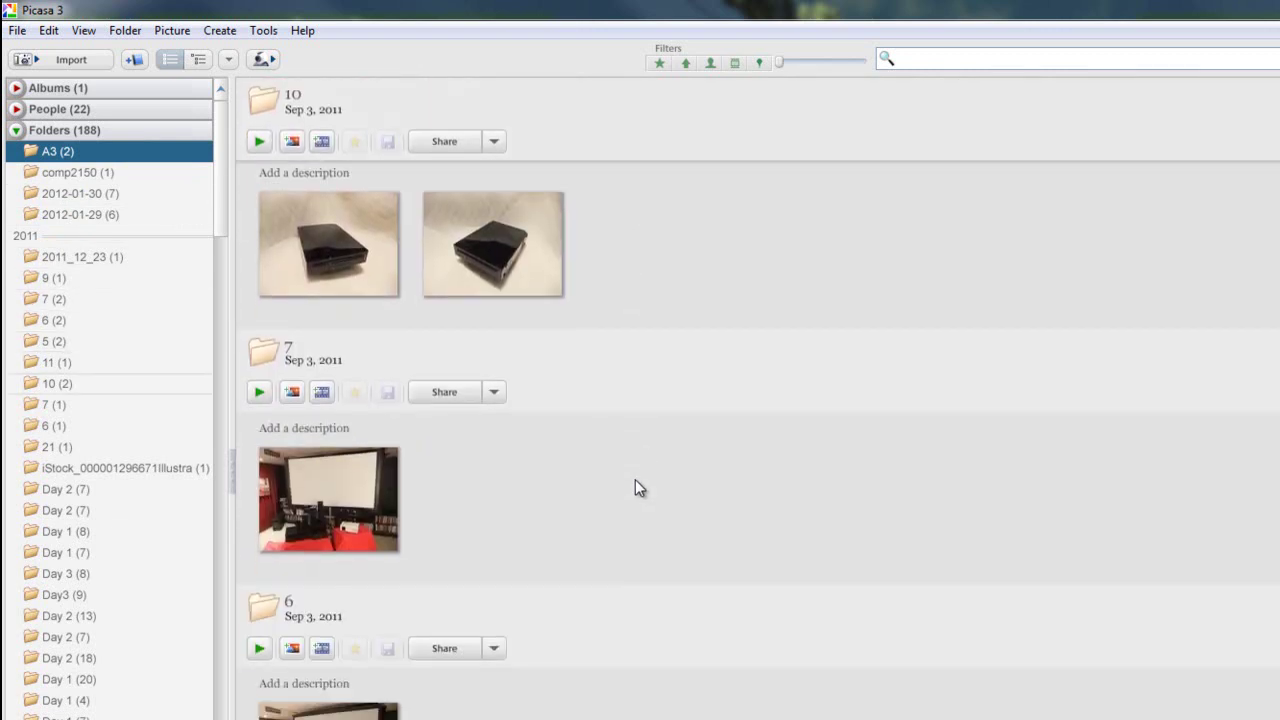
{"action": "scroll", "coordinate": [639, 487], "scroll_direction": "down", "scroll_amount": 10}
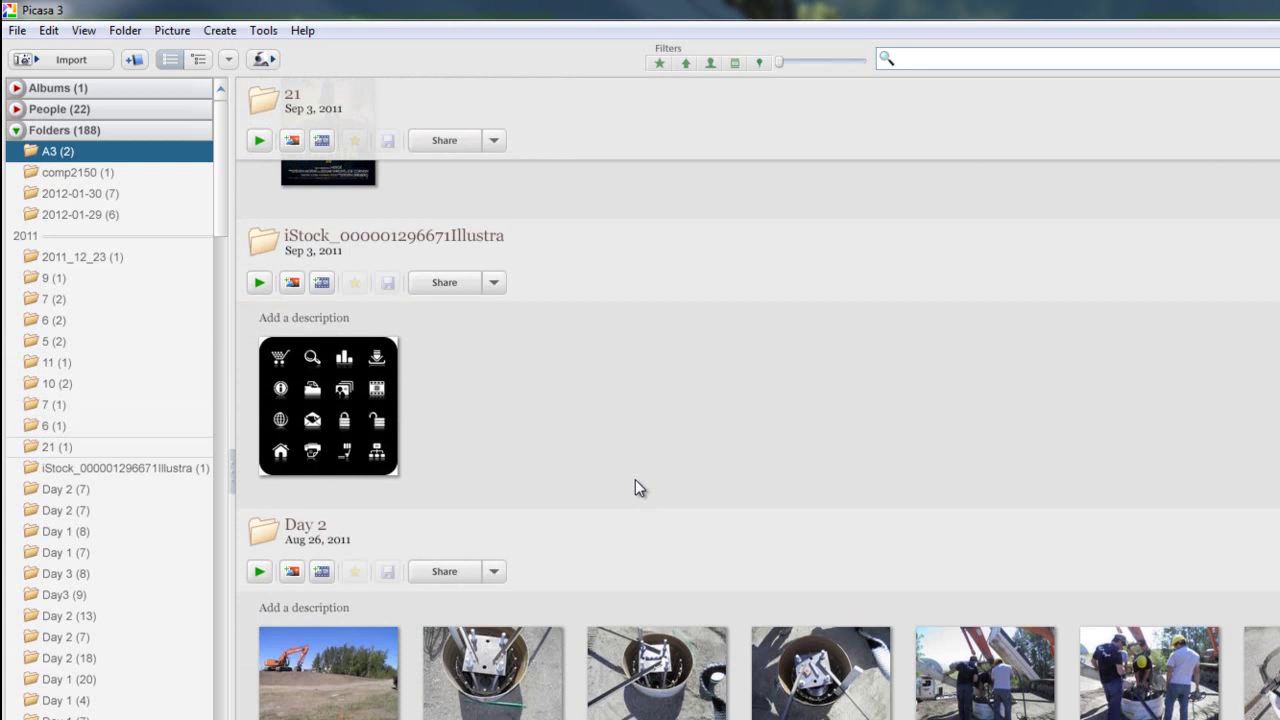
{"action": "scroll", "coordinate": [635, 479], "scroll_direction": "down", "scroll_amount": 5}
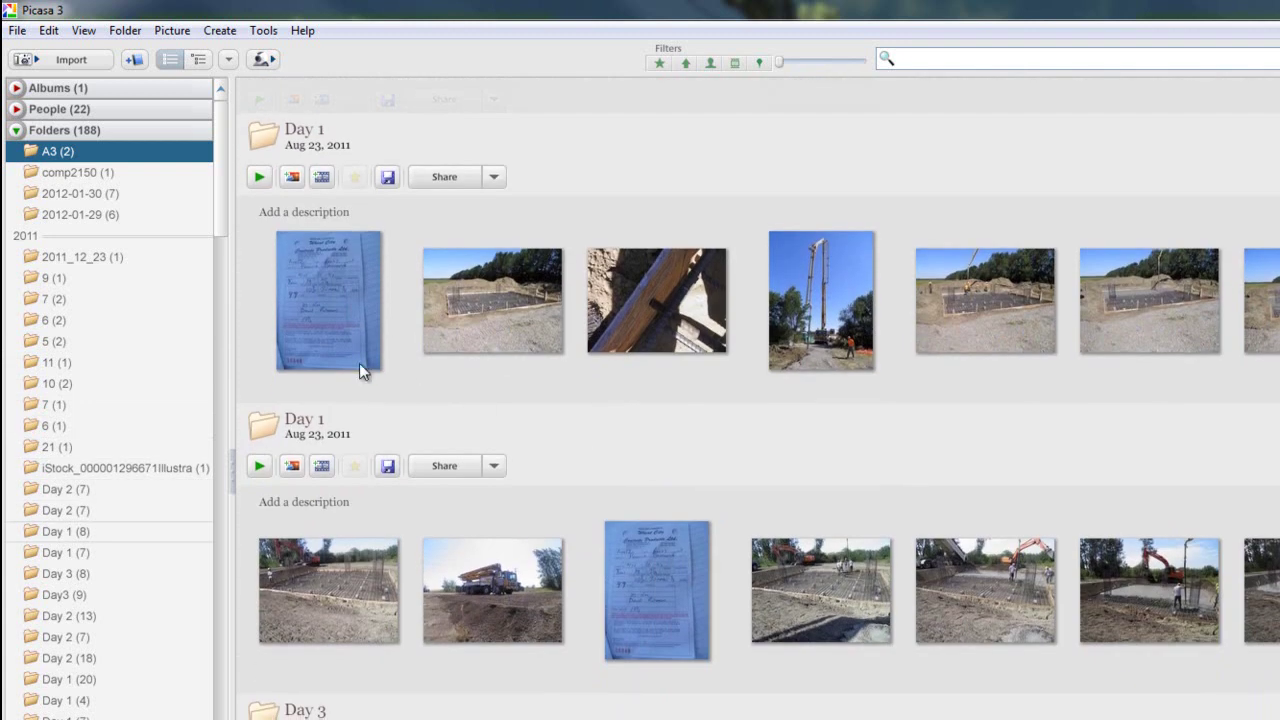
{"action": "left_click_drag", "start_coordinate": [223, 222], "coordinate": [215, 348]}
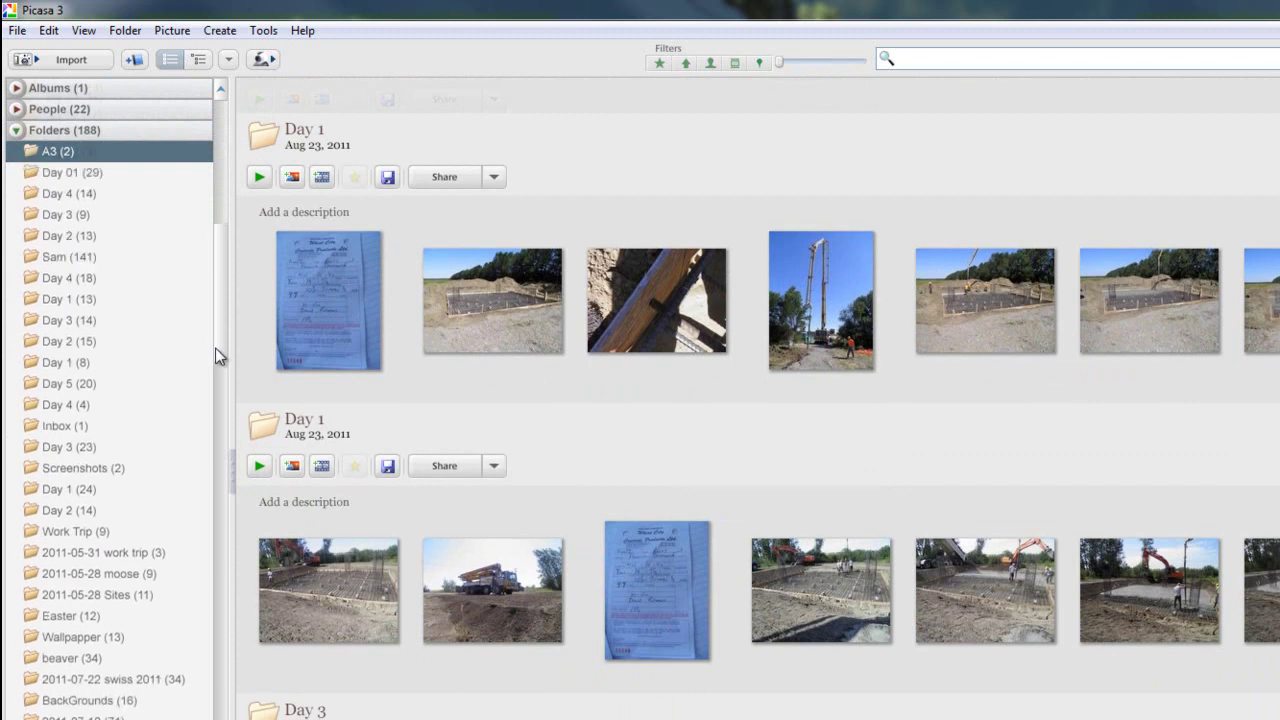
- Browse the Day 3, Day 1, Sam, 2011-05-28 moose and BackGrounds folders
{"action": "left_click", "coordinate": [95, 322]}
{"action": "left_click", "coordinate": [97, 298]}
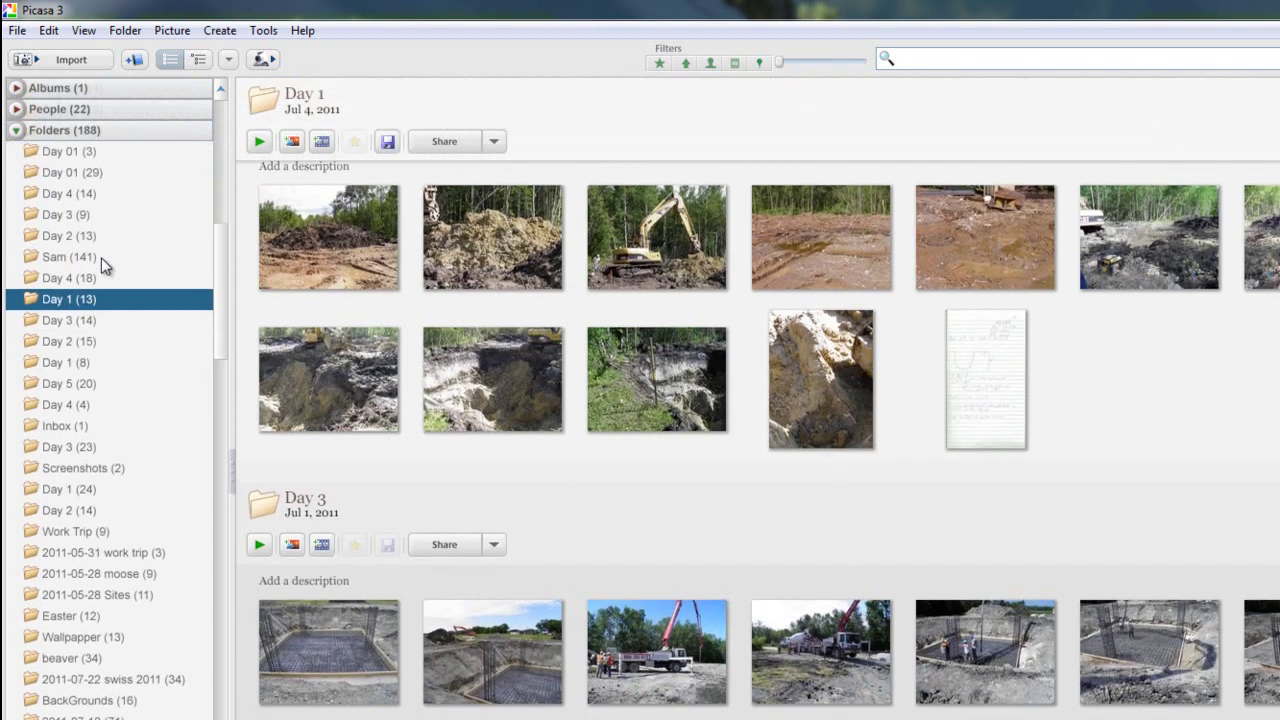
{"action": "left_click", "coordinate": [100, 257]}
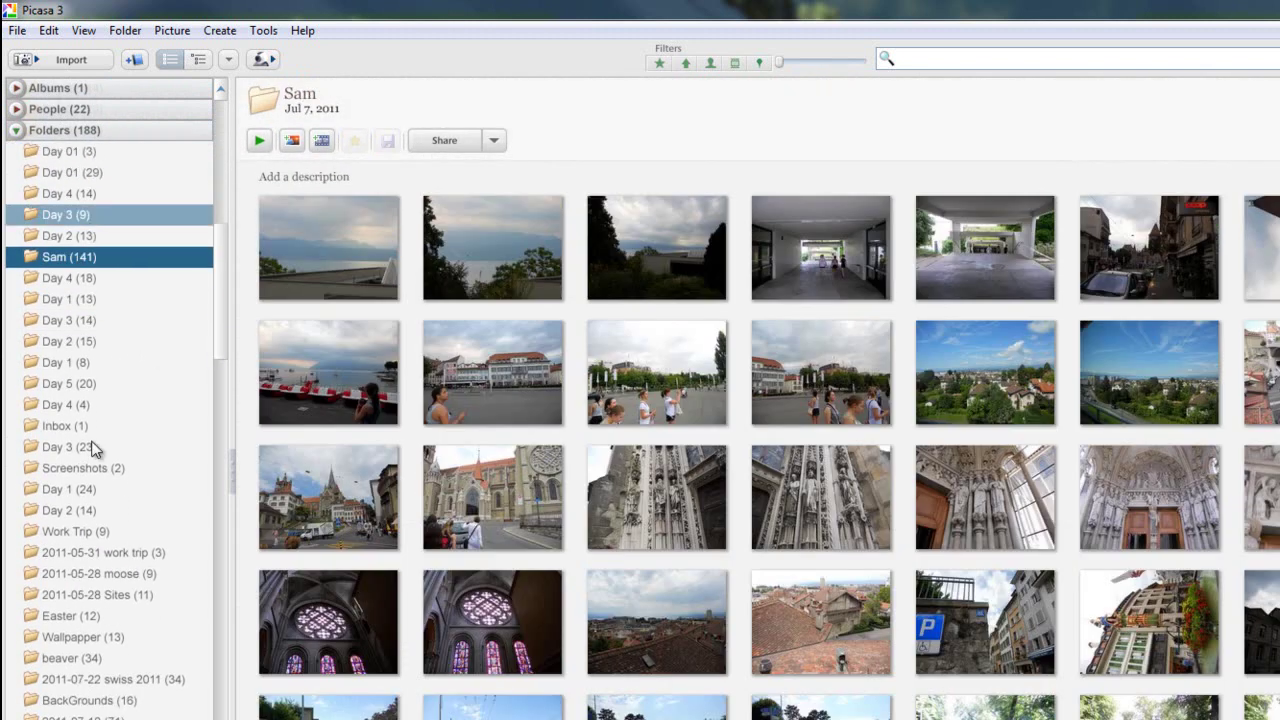
{"action": "left_click", "coordinate": [95, 573]}
{"action": "left_click", "coordinate": [86, 704]}
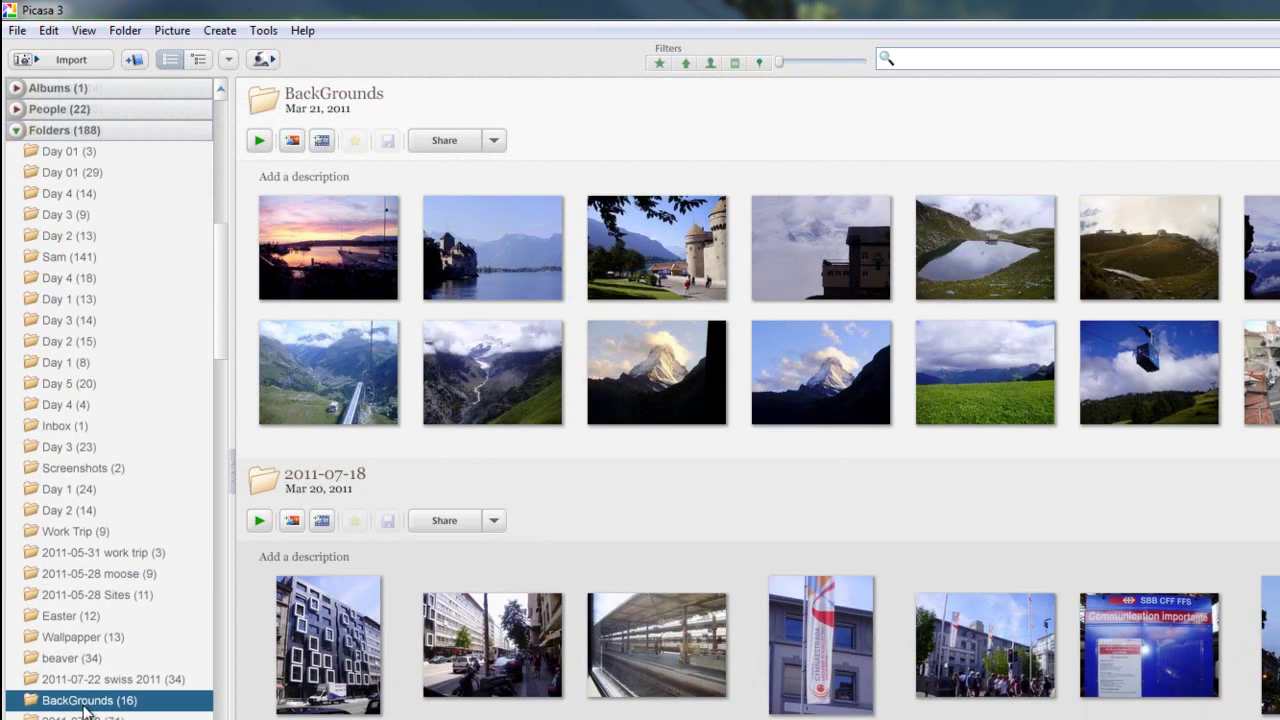
{"action": "left_click", "coordinate": [74, 323]}
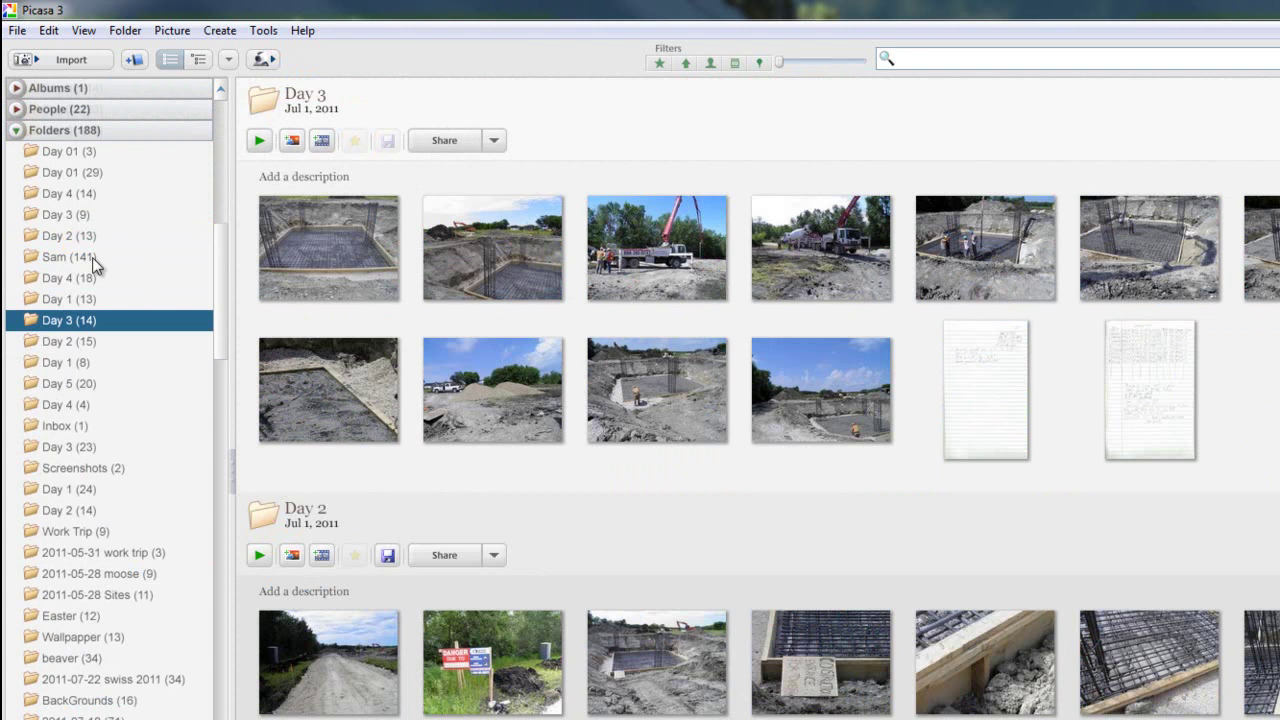
{"action": "left_click", "coordinate": [97, 262]}
{"action": "left_click", "coordinate": [74, 214]}
- Check the 2011-06-12 and 2011-06-05 work trip folders, ending on the 2011-05-26 motel folder
{"action": "left_click_drag", "start_coordinate": [214, 250], "coordinate": [218, 375]}
{"action": "left_click", "coordinate": [128, 406]}
{"action": "left_click", "coordinate": [121, 432]}
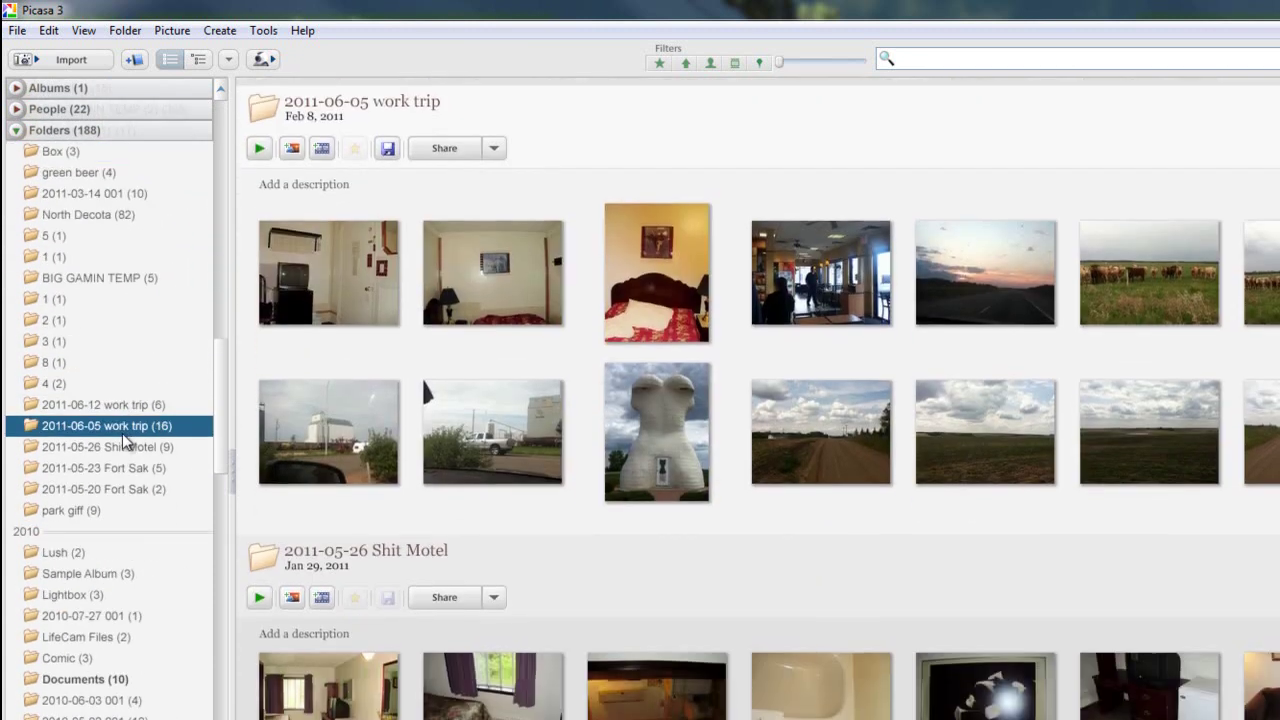
{"action": "left_click", "coordinate": [117, 448]}
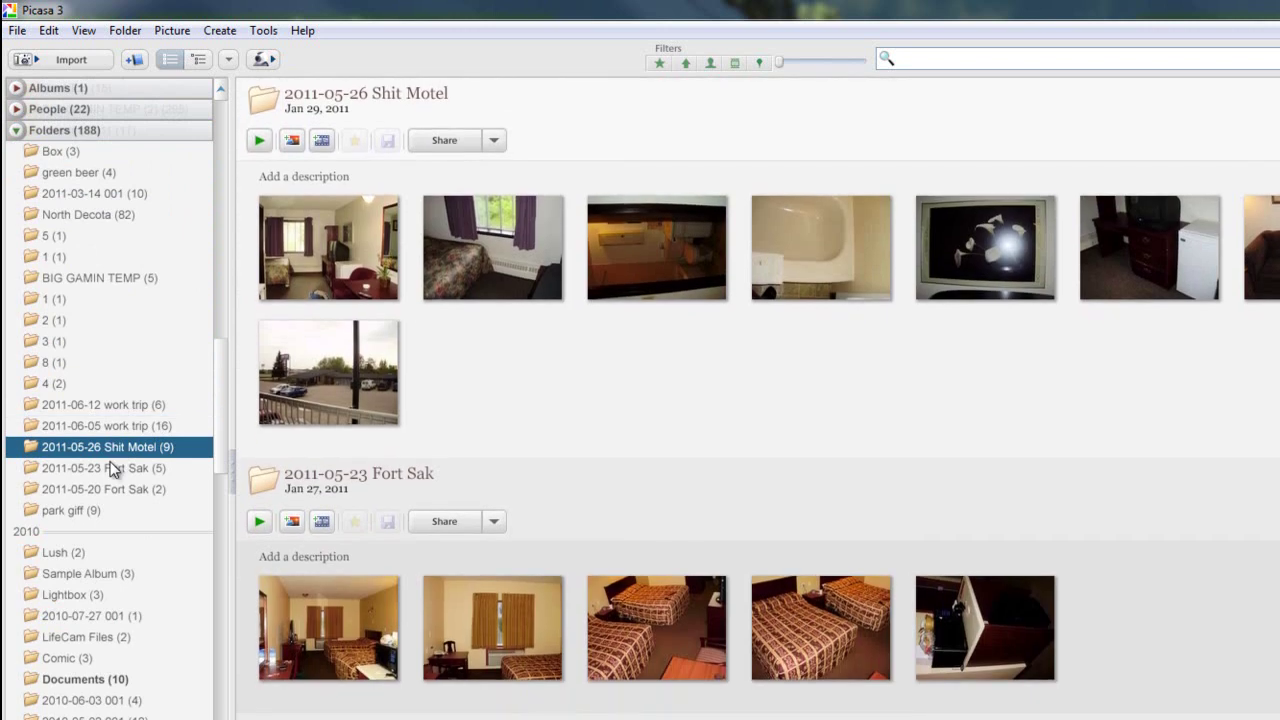
{"action": "left_click_drag", "start_coordinate": [220, 447], "coordinate": [206, 194]}
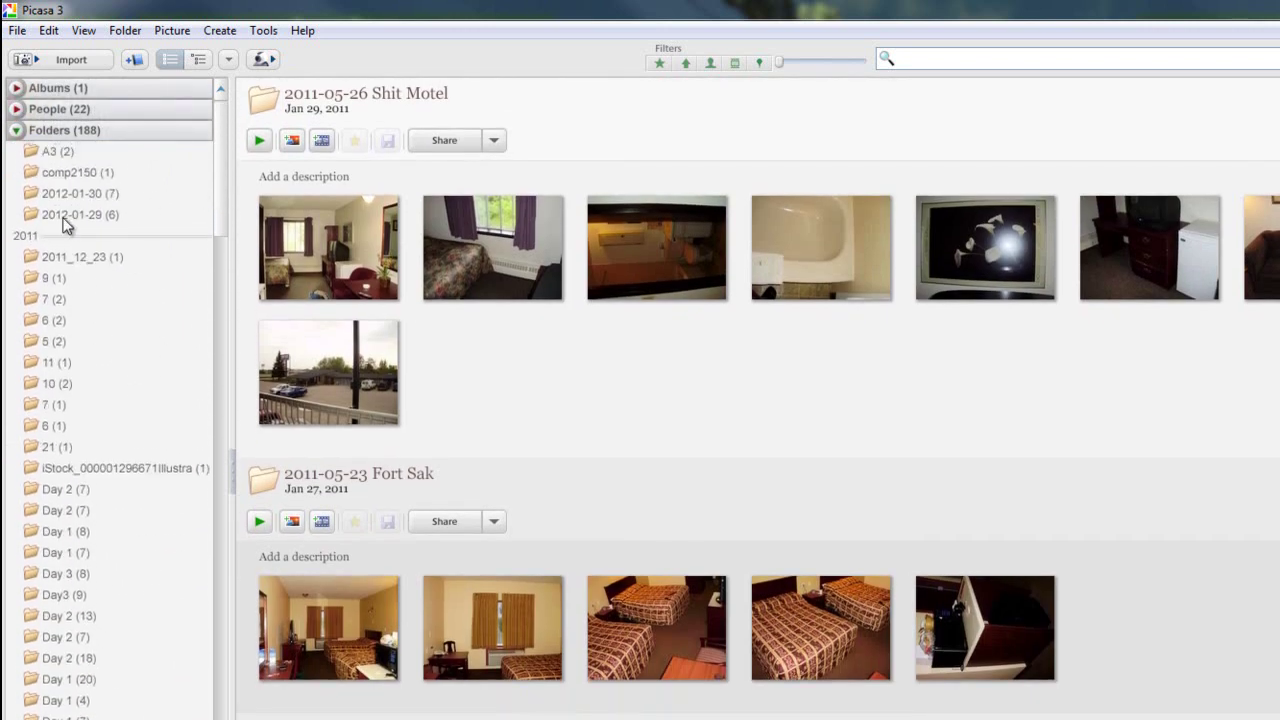
- Collapse Folders, expand Albums and show the 73-photo Recently Updated album
{"action": "left_click", "coordinate": [15, 132]}
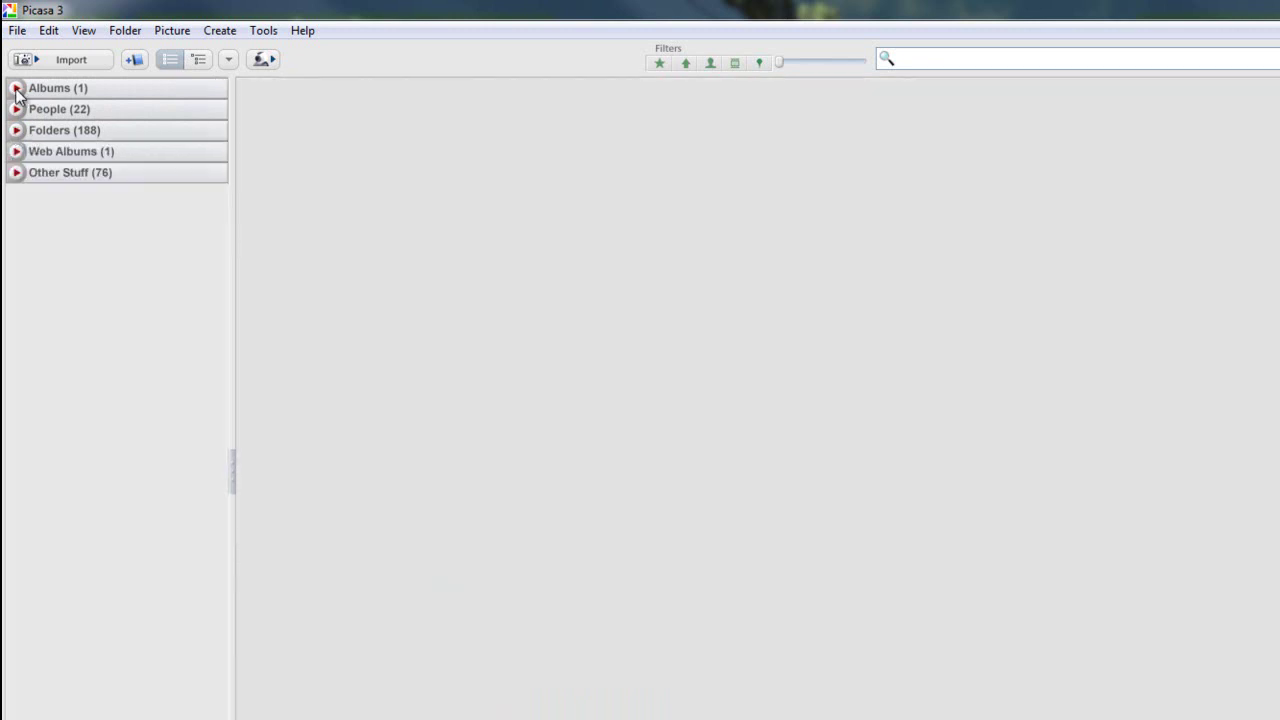
{"action": "left_click", "coordinate": [17, 89]}
{"action": "left_click", "coordinate": [77, 112]}
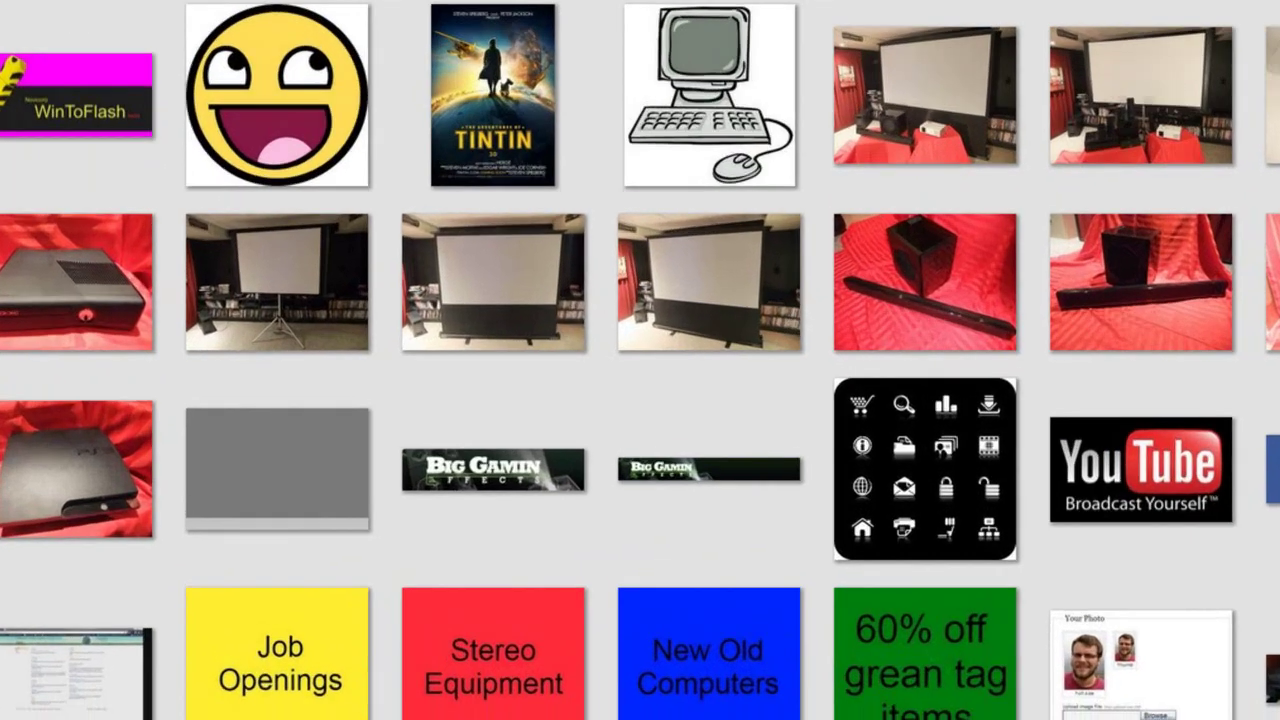
- Create an album named 'Testing' dated 22 March 2012, leaving place and description blank
{"action": "left_click", "coordinate": [134, 62]}
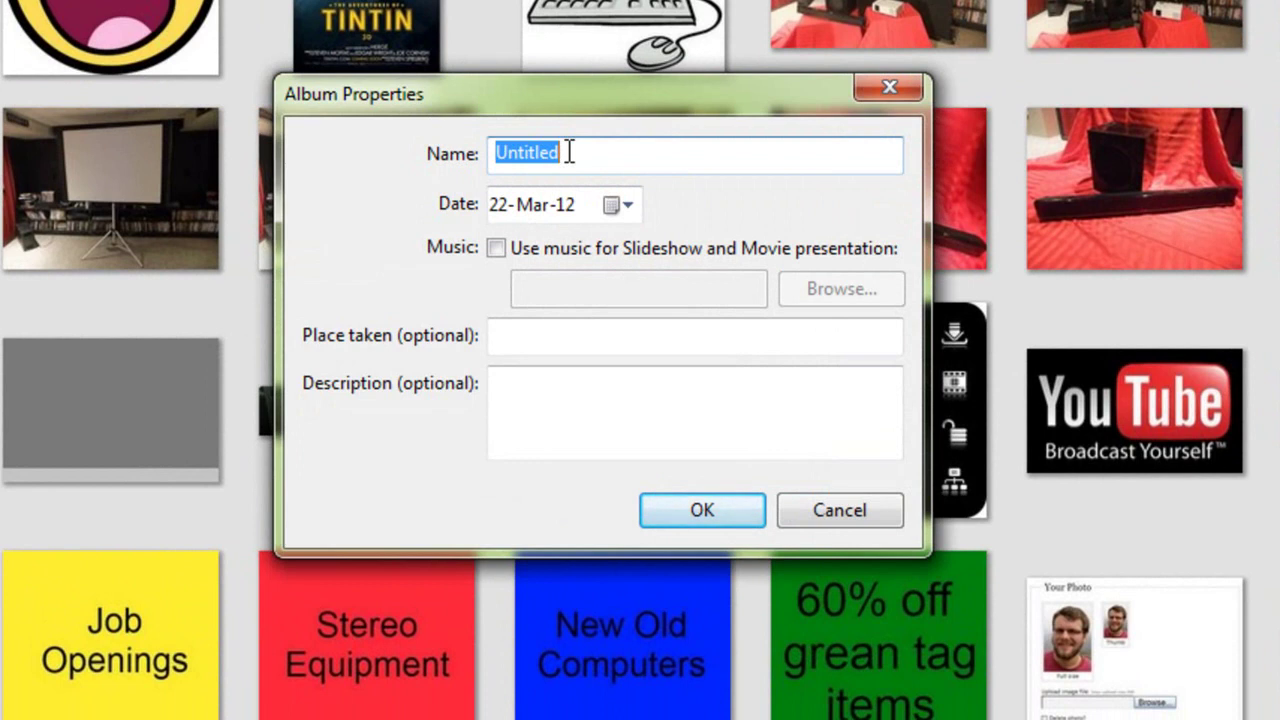
{"action": "type", "text": "Testing"}
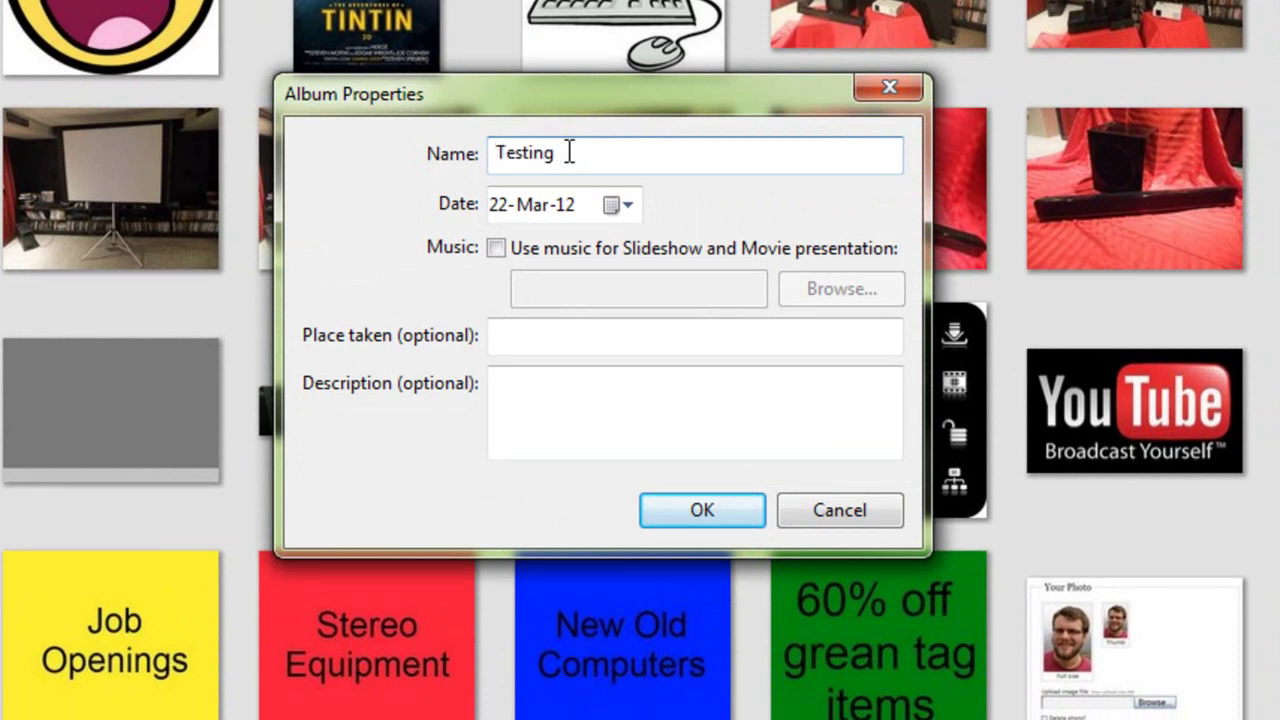
{"action": "left_click", "coordinate": [628, 200]}
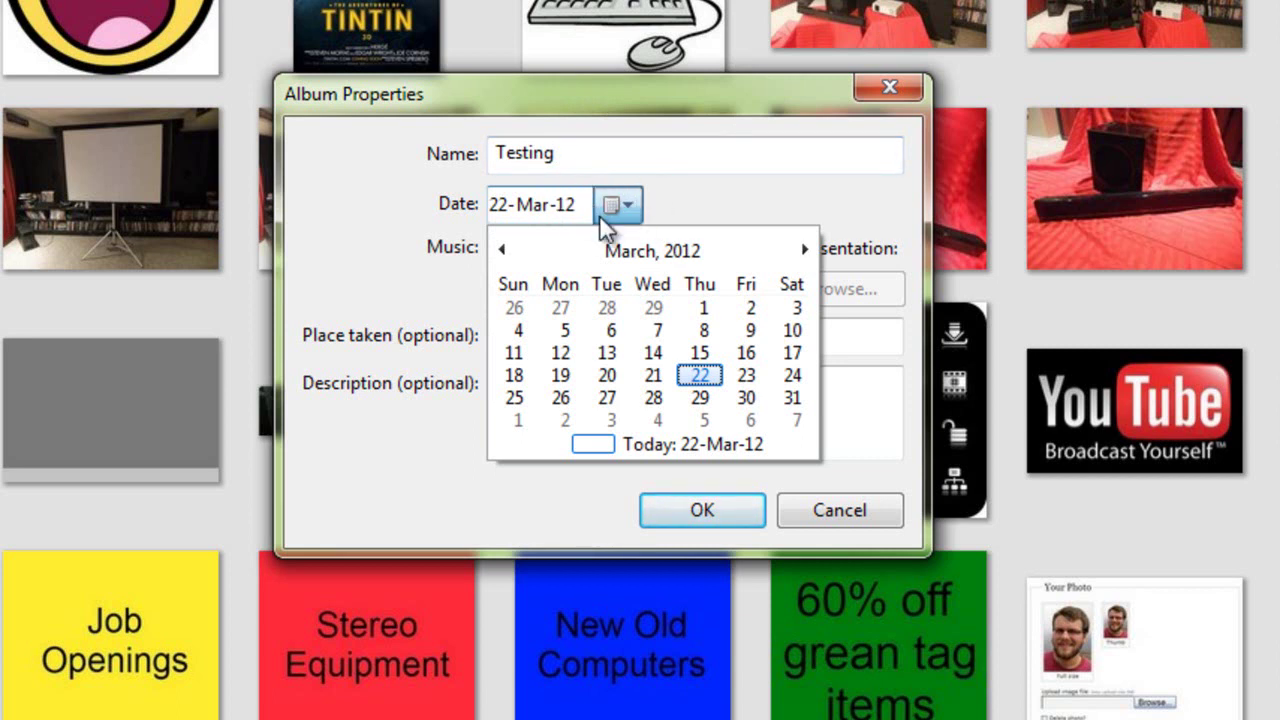
{"action": "left_click", "coordinate": [683, 205]}
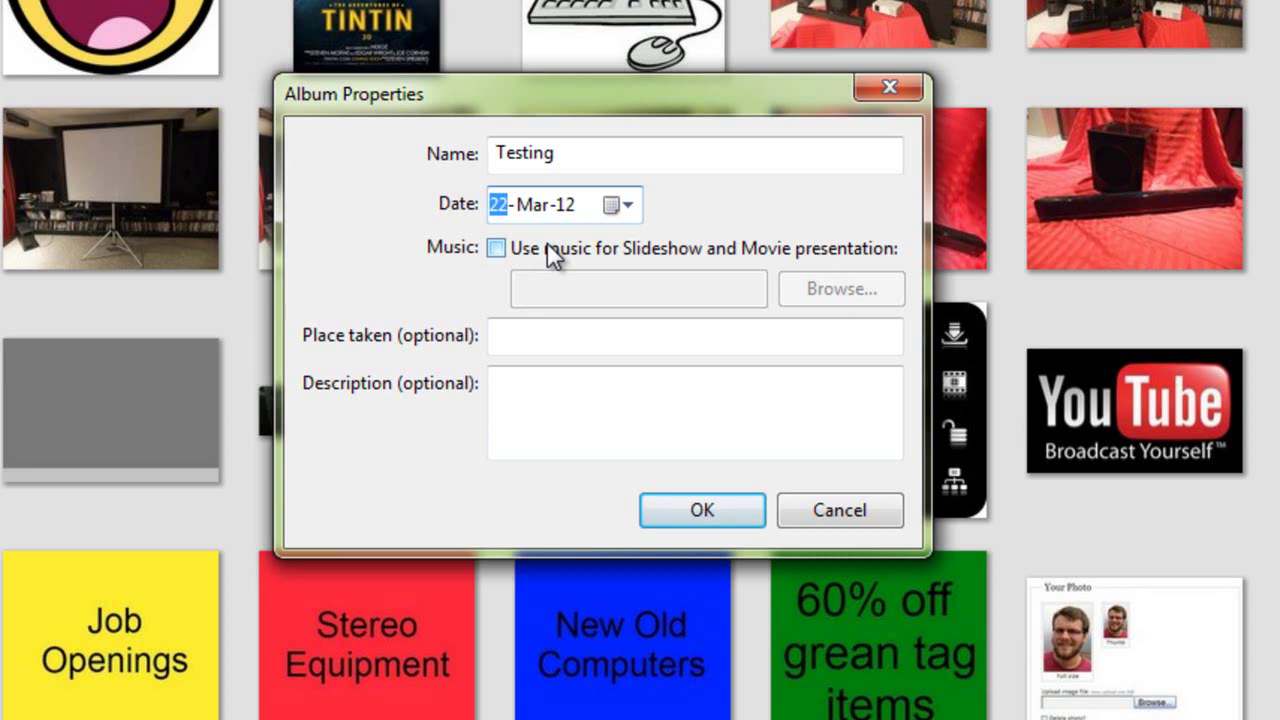
{"action": "left_click", "coordinate": [524, 338]}
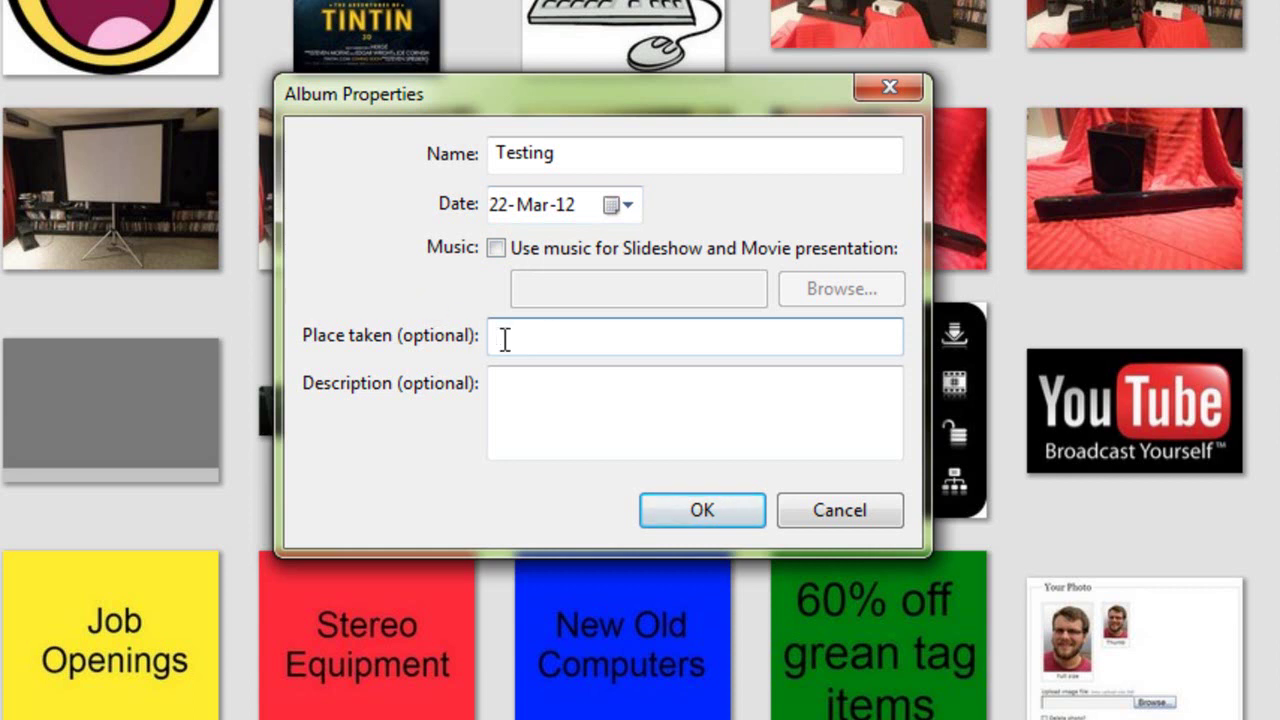
{"action": "left_click", "coordinate": [509, 370]}
{"action": "left_click", "coordinate": [512, 348]}
{"action": "left_click", "coordinate": [659, 507]}
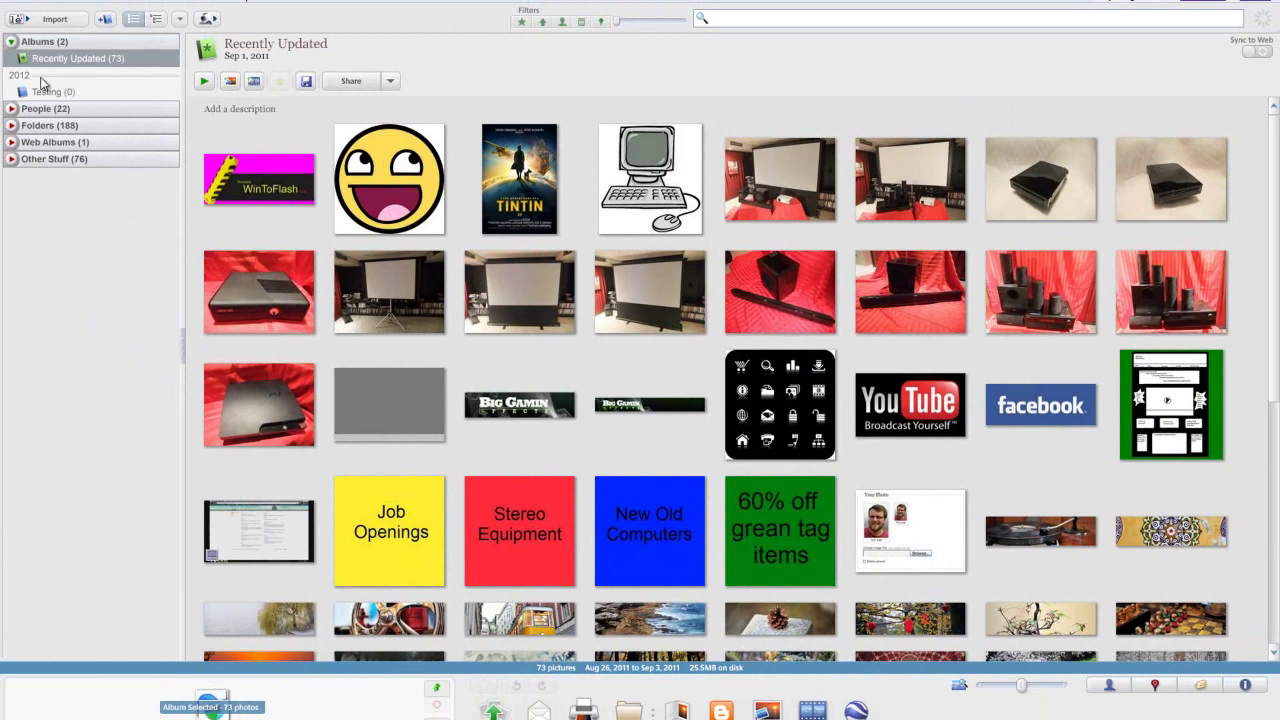
- View the empty Testing album, then expand the Folders list again
{"action": "left_click", "coordinate": [49, 92]}
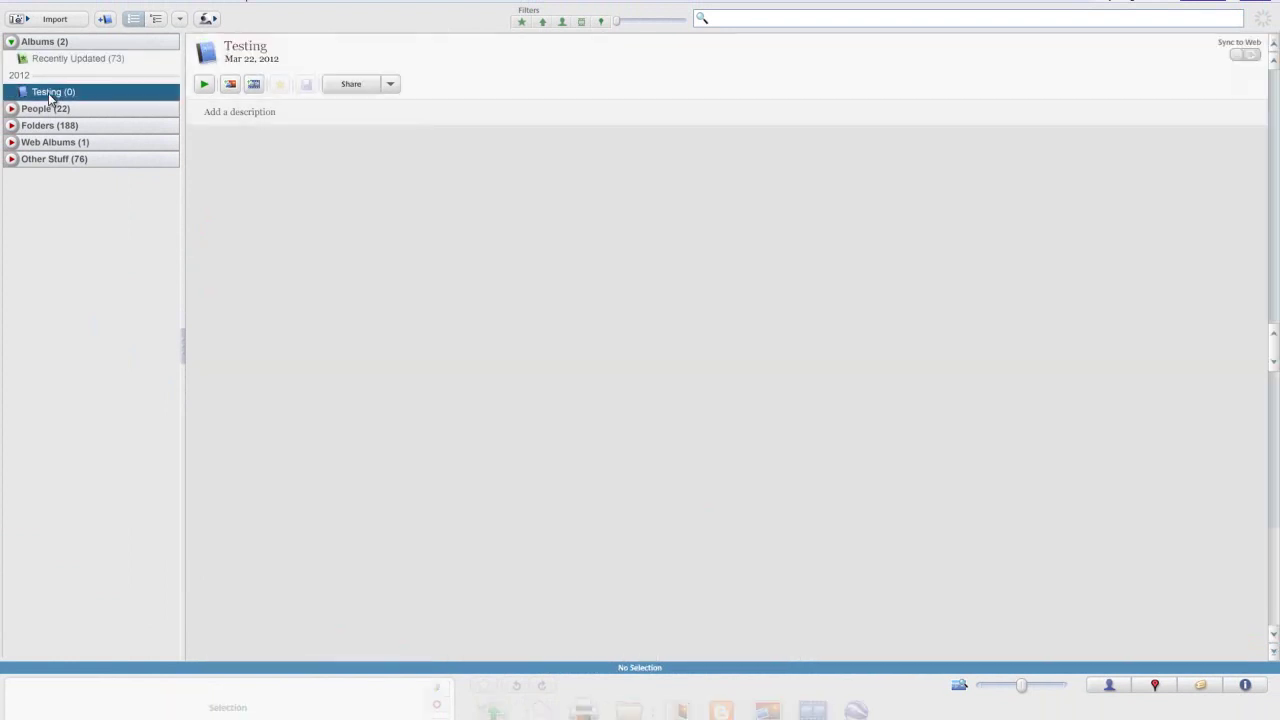
{"action": "left_click", "coordinate": [12, 160]}
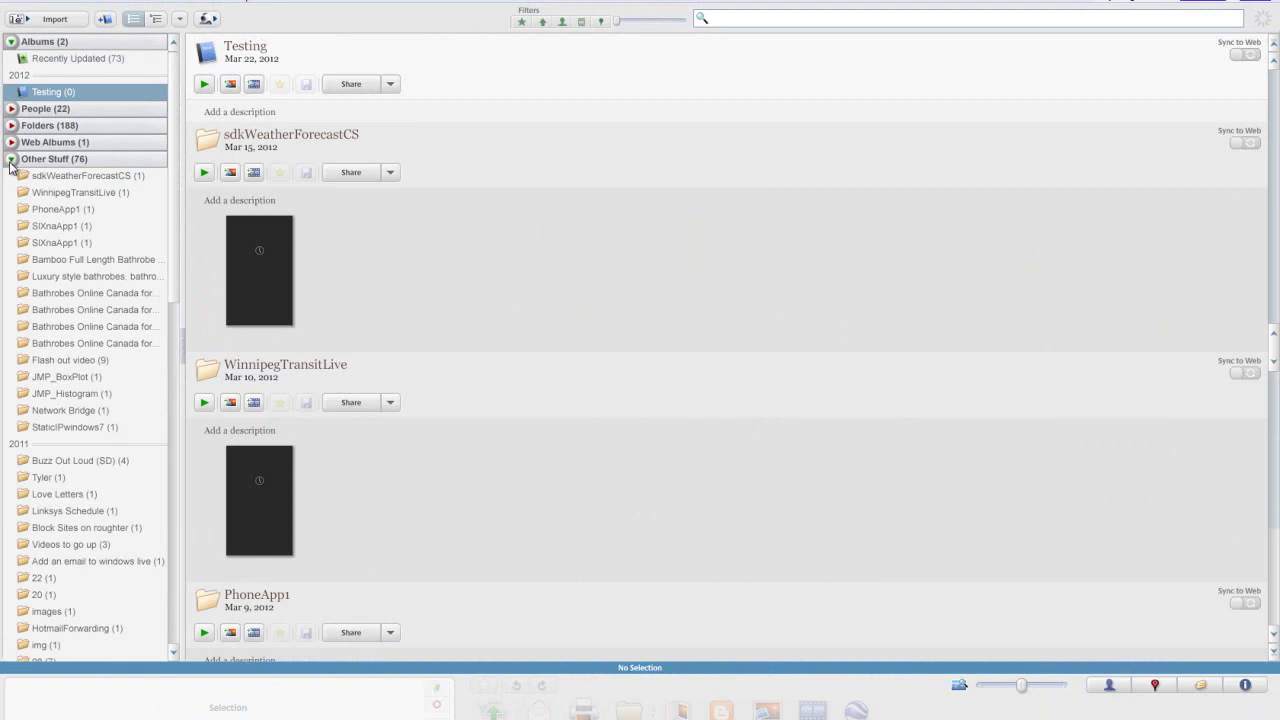
{"action": "left_click", "coordinate": [11, 161]}
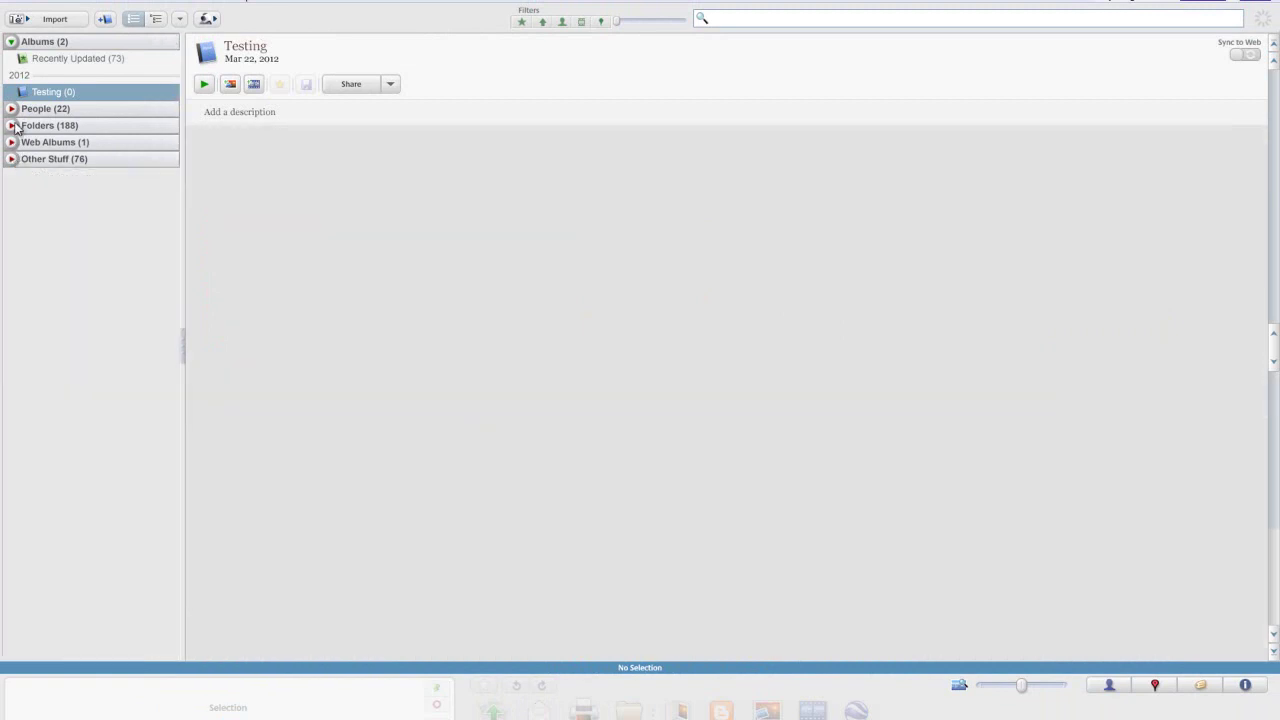
{"action": "left_click", "coordinate": [12, 126]}
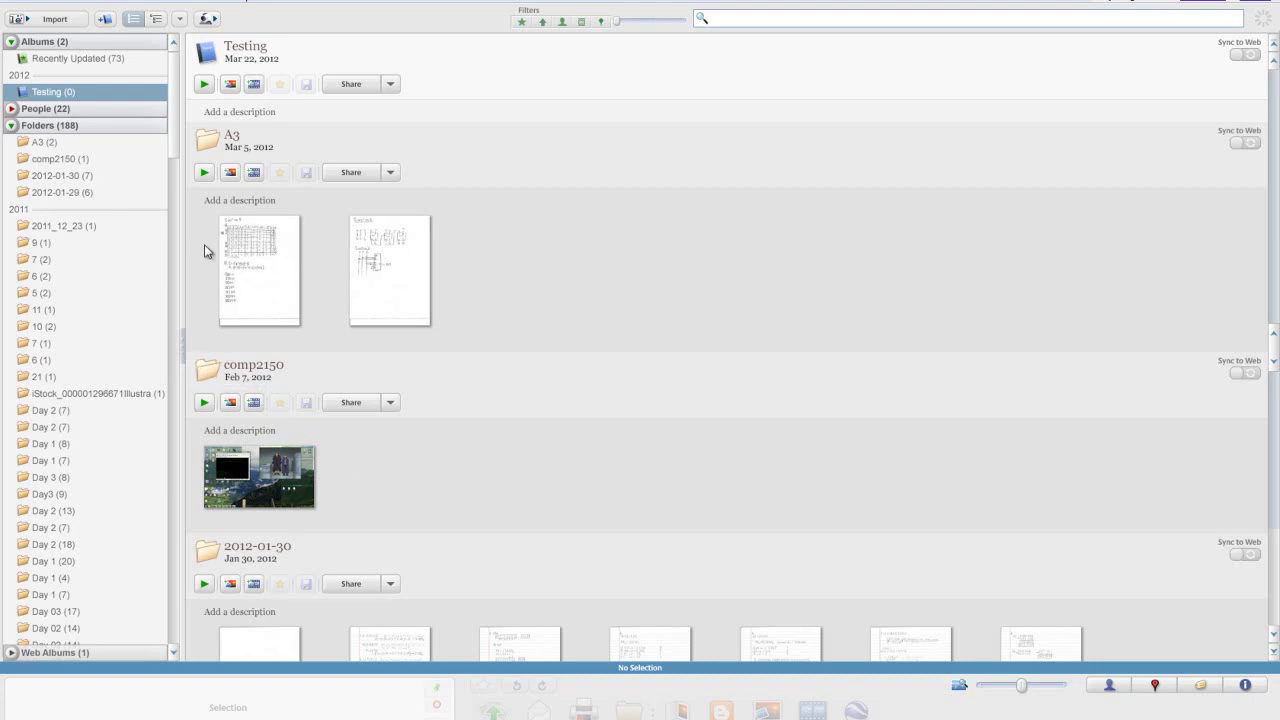
- Select folder 5 and scroll up to the North Decota playground photos
{"action": "left_click_drag", "start_coordinate": [173, 135], "coordinate": [155, 323]}
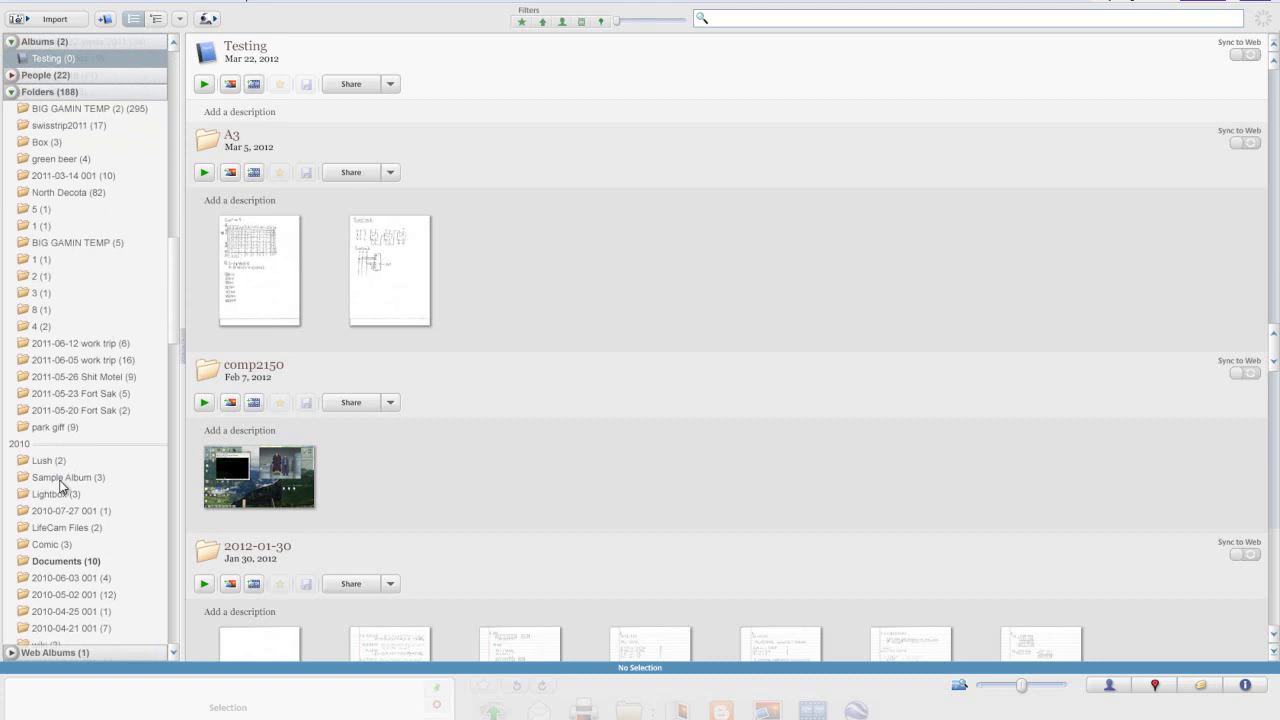
{"action": "left_click", "coordinate": [56, 218]}
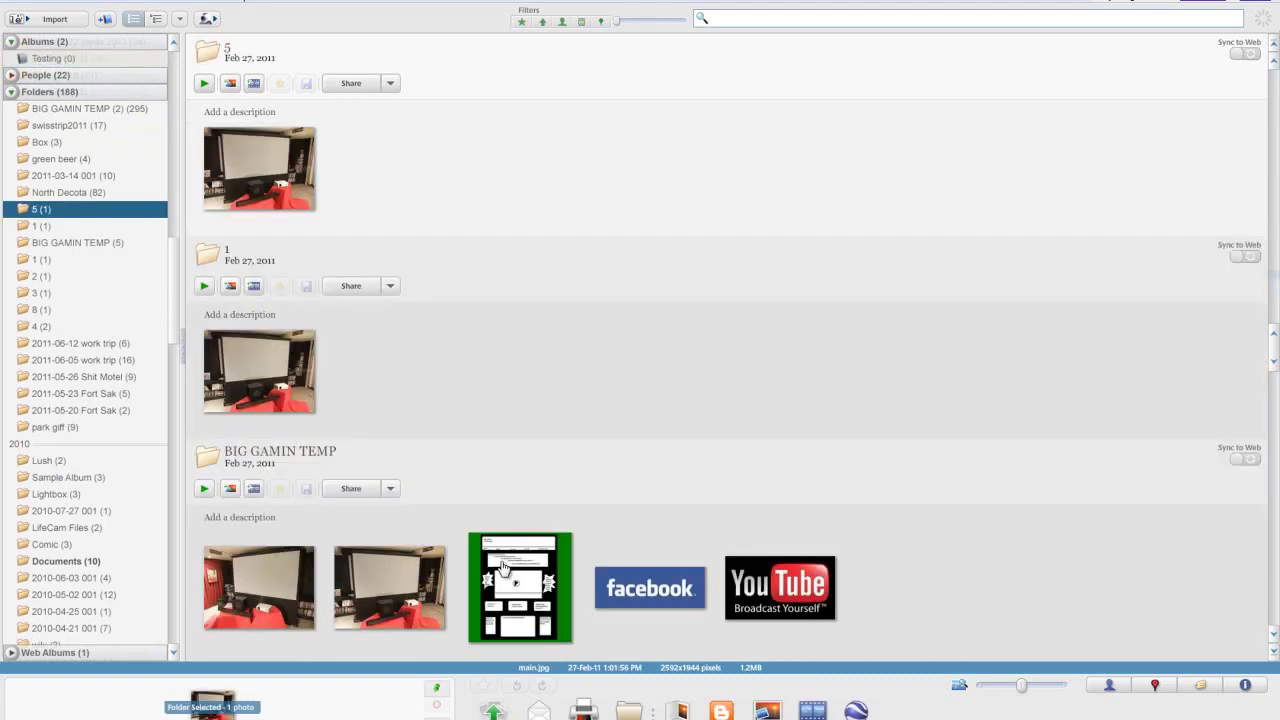
{"action": "scroll", "coordinate": [331, 155], "scroll_direction": "up", "scroll_amount": 3}
{"action": "scroll", "coordinate": [331, 154], "scroll_direction": "up", "scroll_amount": 10}
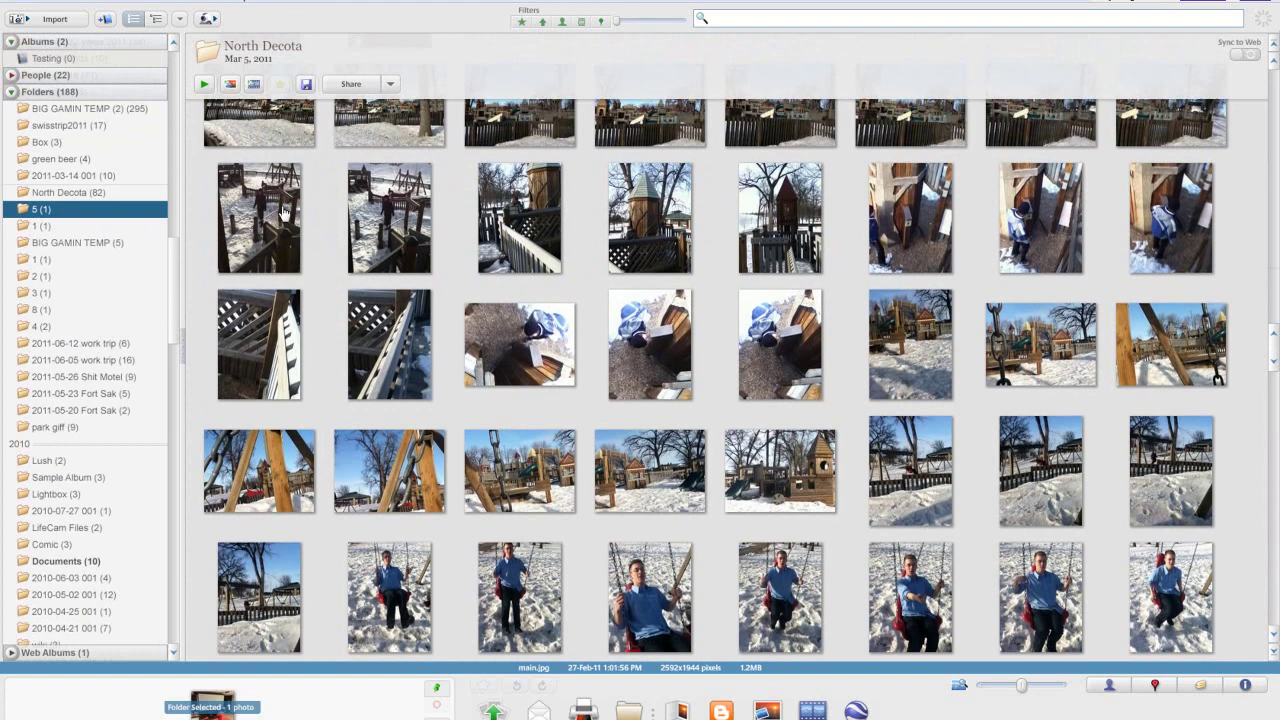
- Add the first snowy North Decota playground photo to the Testing album
{"action": "right_click", "coordinate": [259, 198]}
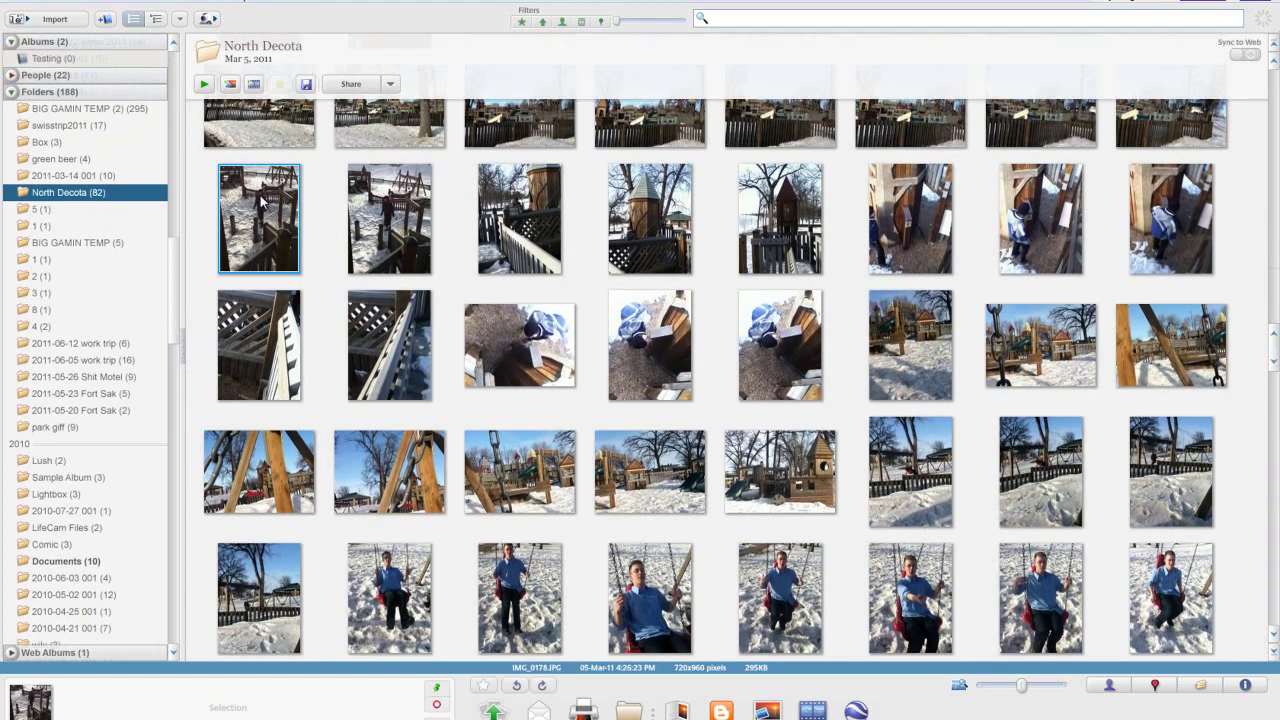
{"action": "mouse_move", "coordinate": [341, 226]}
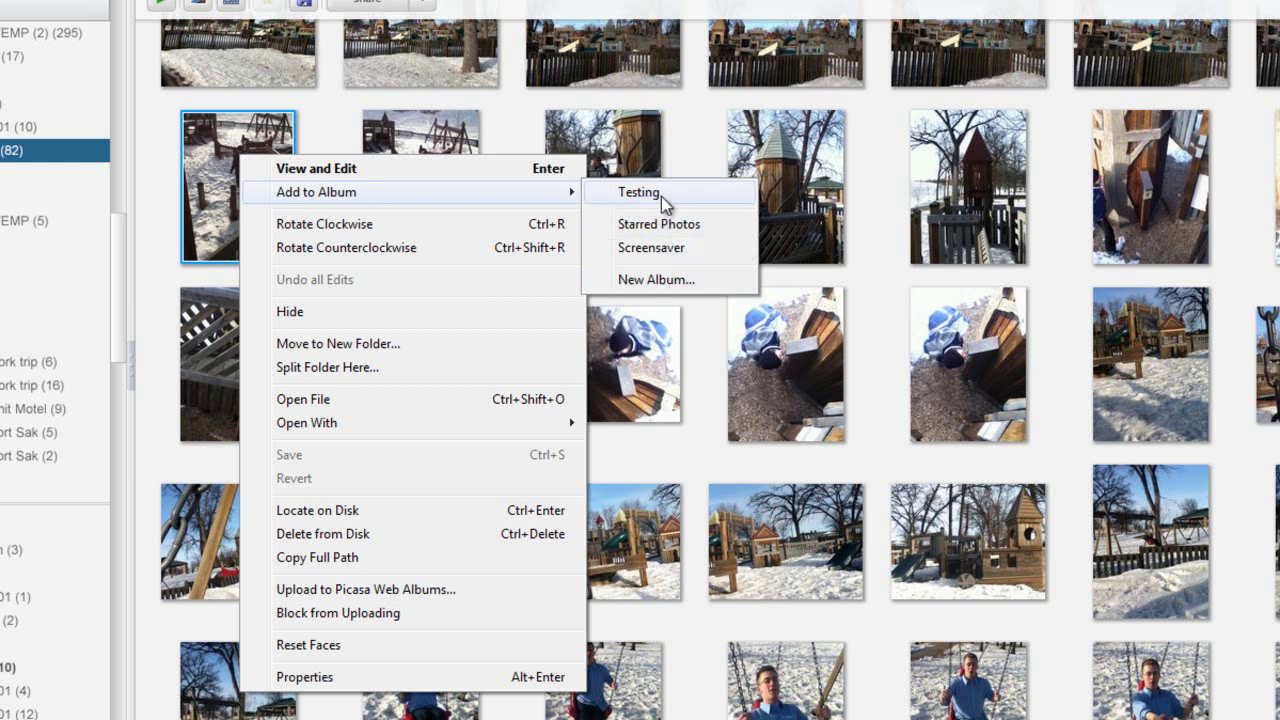
{"action": "left_click", "coordinate": [632, 193]}
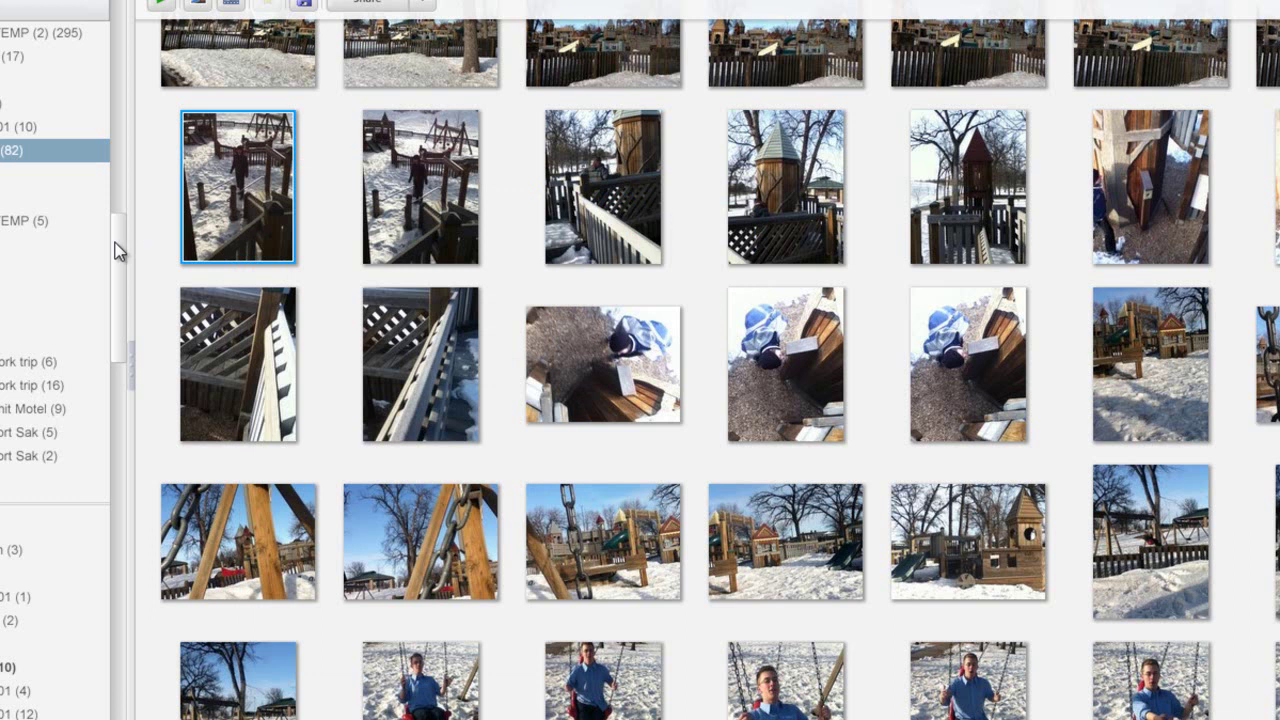
{"action": "scroll", "coordinate": [119, 233], "scroll_direction": "up", "scroll_amount": 3}
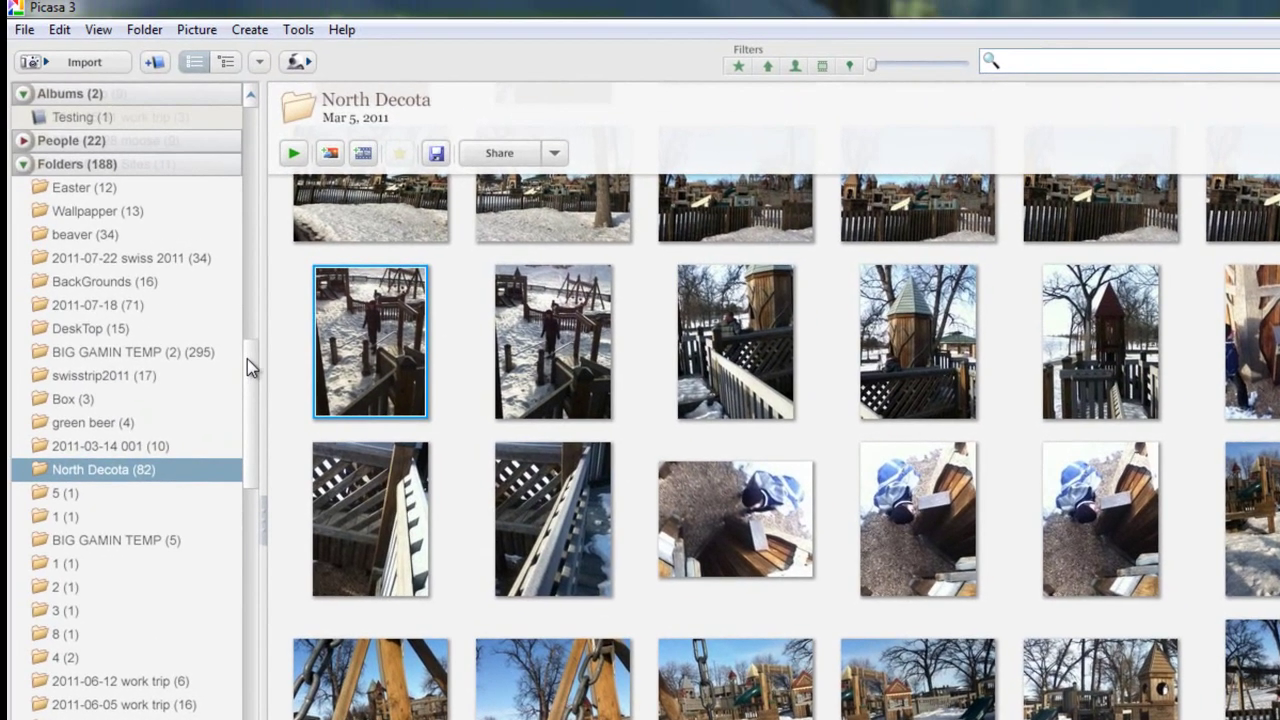
{"action": "left_click_drag", "start_coordinate": [248, 359], "coordinate": [228, 123]}
- Preview the Testing album's single photo full size, then return to the library
{"action": "left_click", "coordinate": [87, 164]}
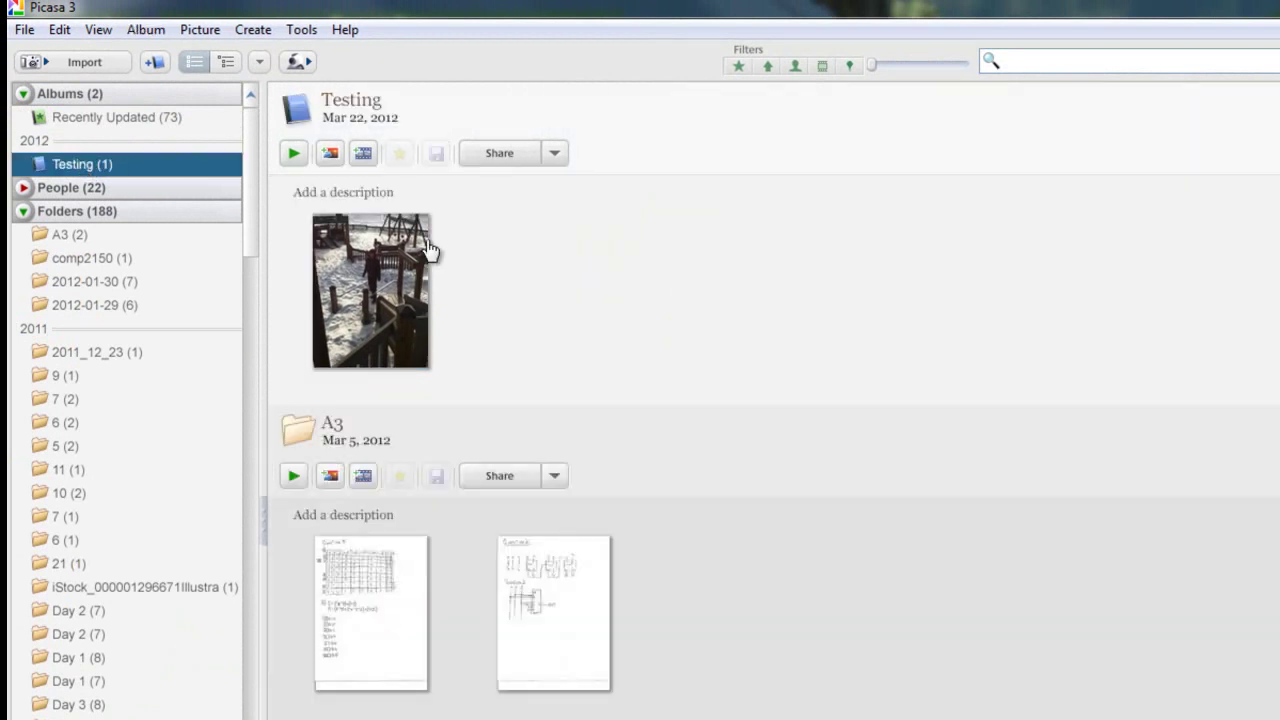
{"action": "left_click", "coordinate": [384, 272]}
{"action": "double_click", "coordinate": [384, 272]}
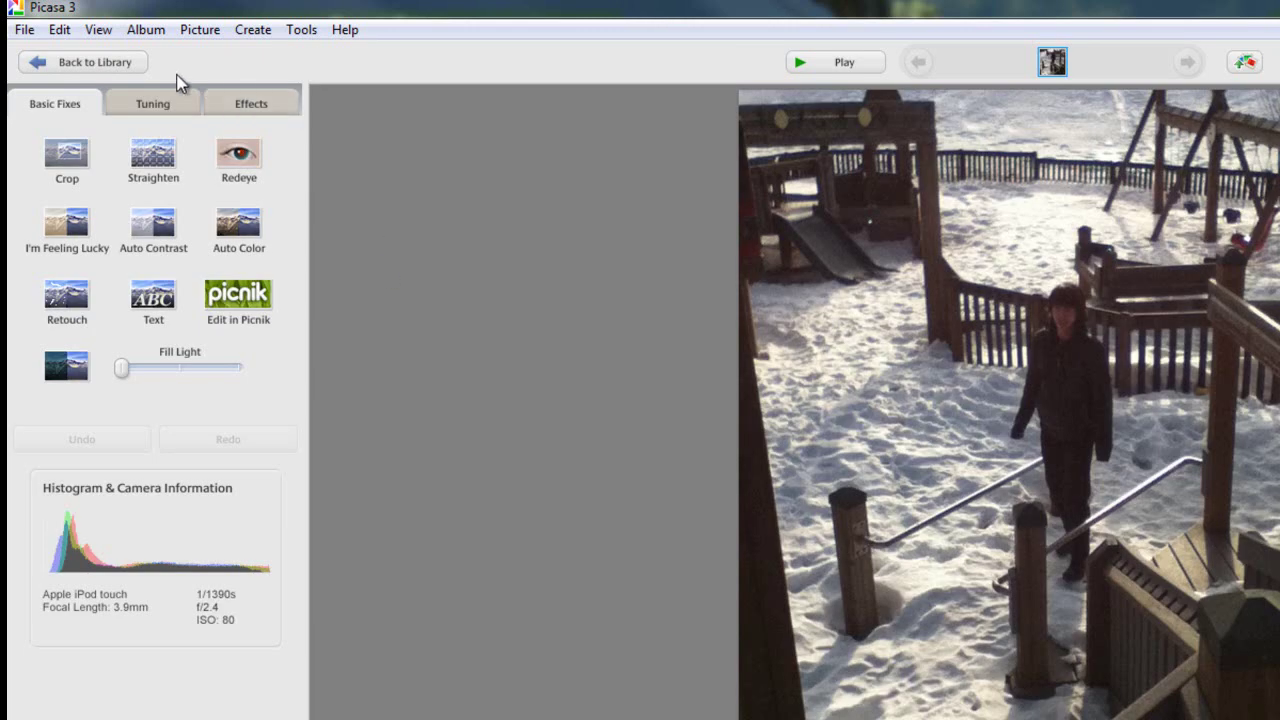
{"action": "left_click", "coordinate": [100, 63]}
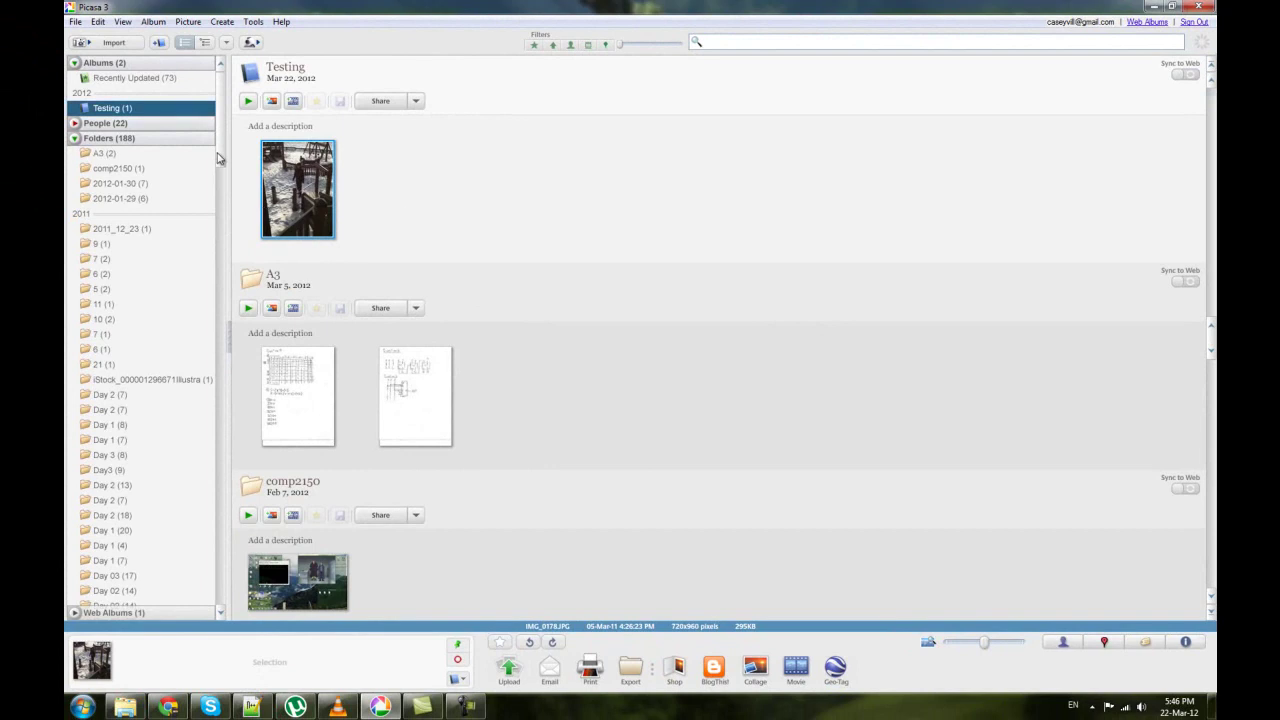
{"action": "left_click_drag", "start_coordinate": [222, 160], "coordinate": [208, 222]}
- Open the first Day 03 photo, the plate compactor, in the viewer and zoom to 100%
{"action": "left_click", "coordinate": [117, 219]}
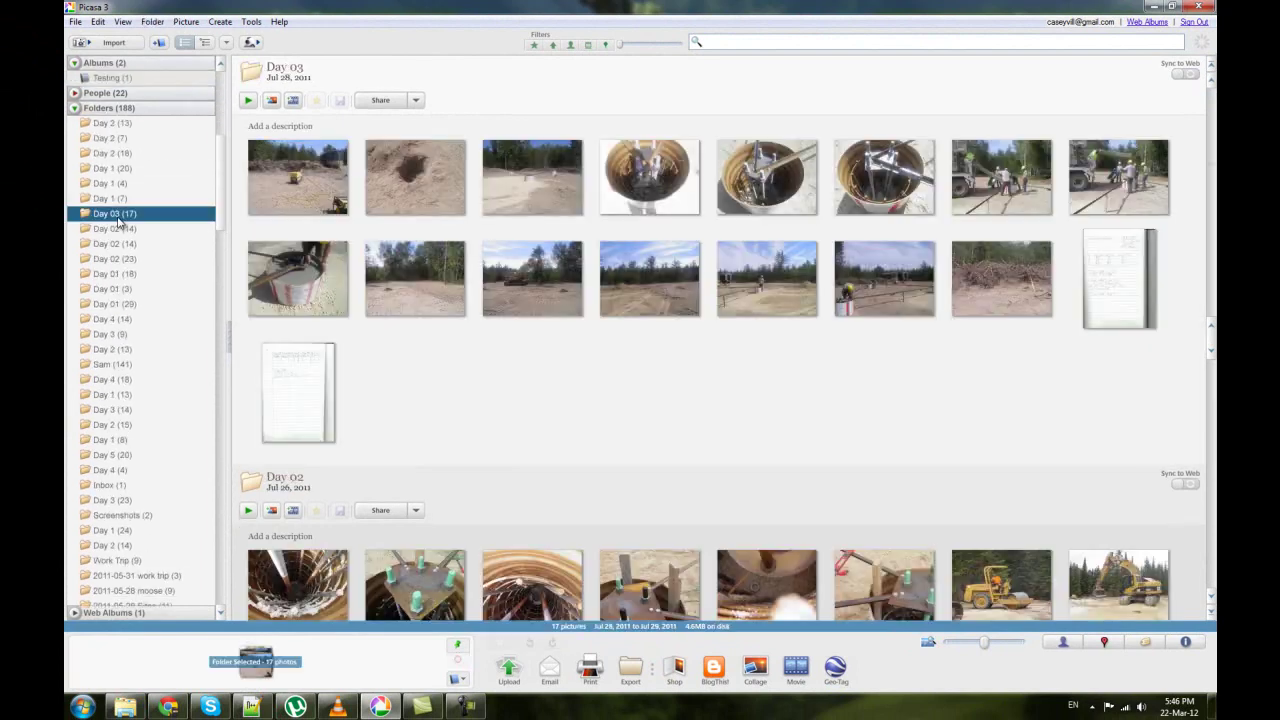
{"action": "double_click", "coordinate": [287, 181]}
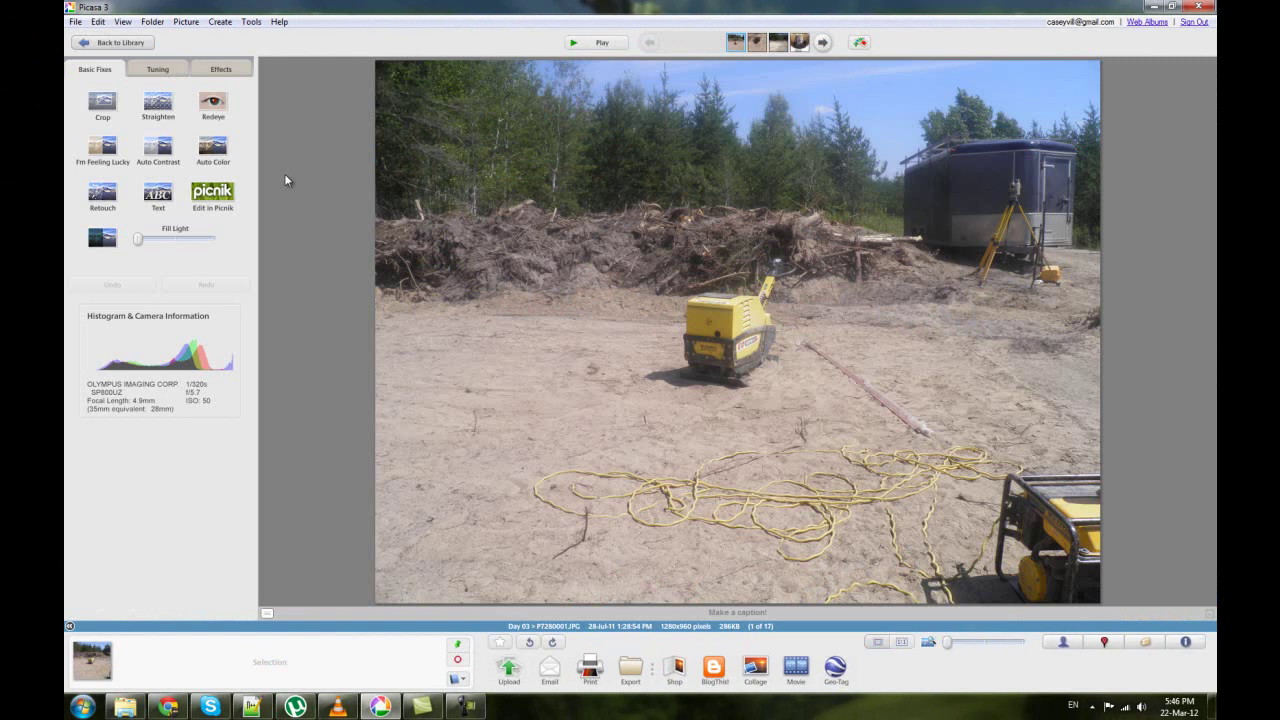
{"action": "left_click", "coordinate": [123, 47]}
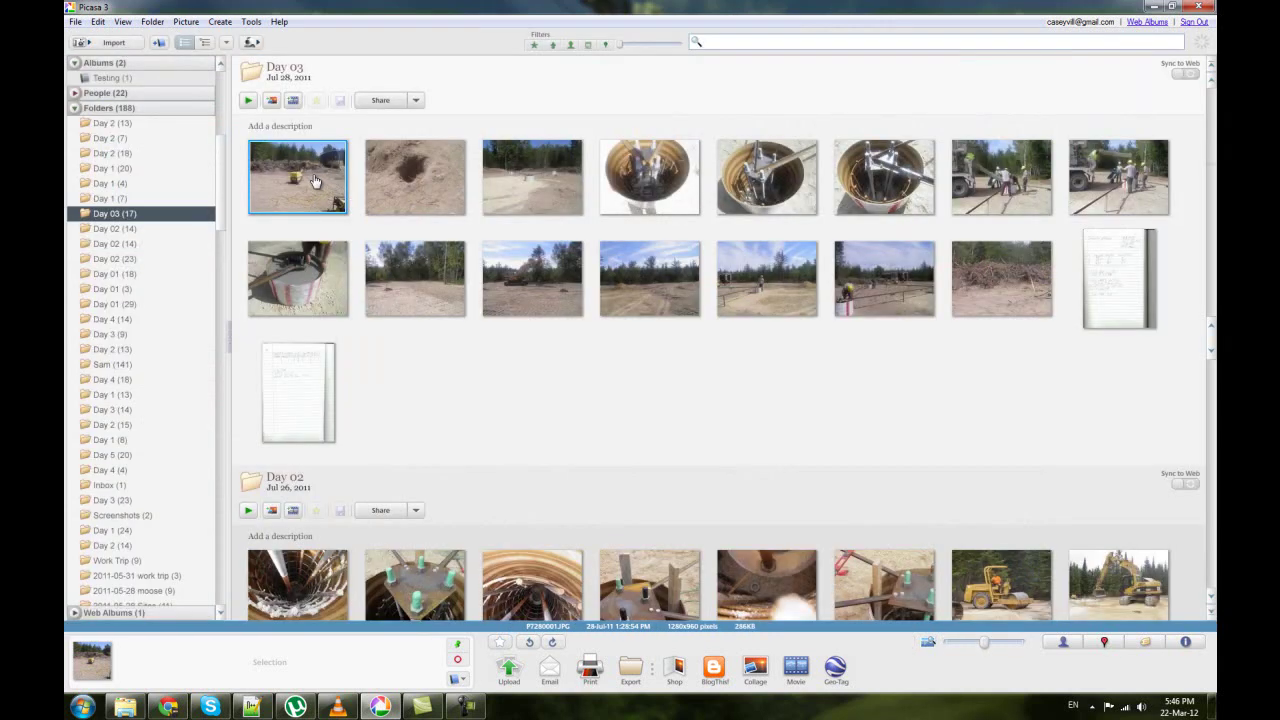
{"action": "double_click", "coordinate": [313, 180]}
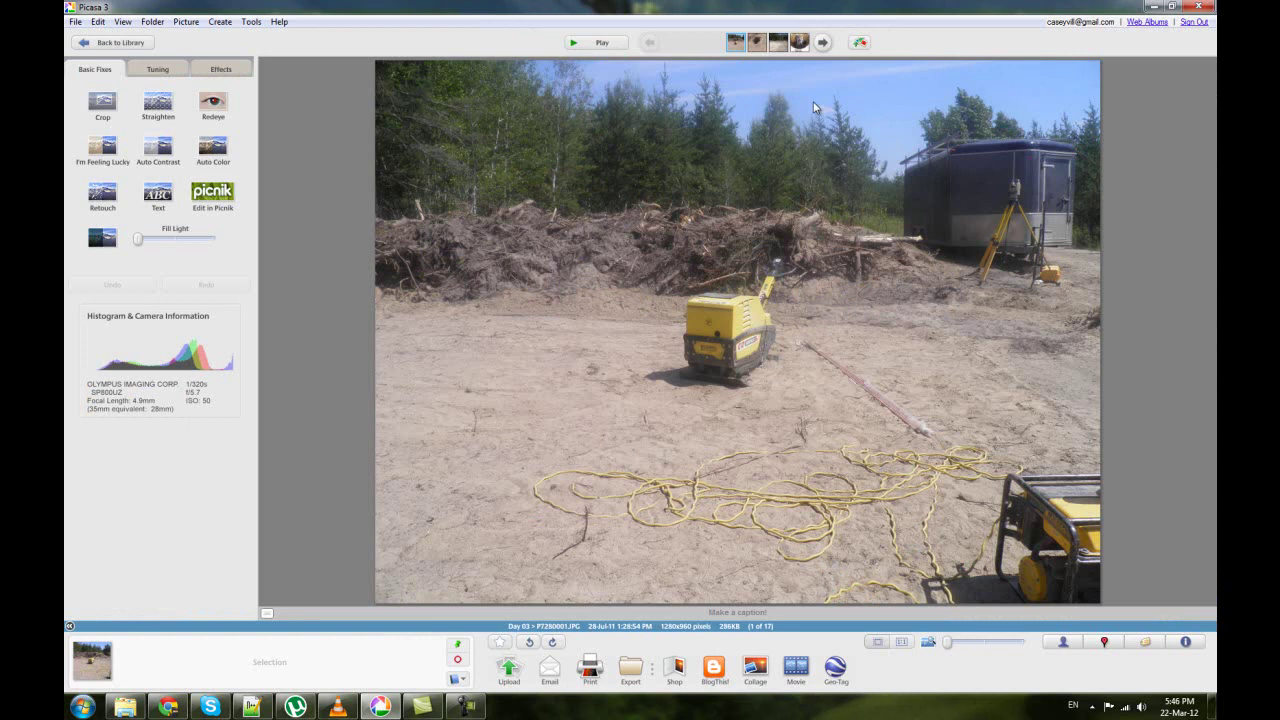
{"action": "mouse_move", "coordinate": [948, 645]}
{"action": "left_mouse_down"}
{"action": "mouse_move", "coordinate": [960, 647]}
{"action": "mouse_move", "coordinate": [926, 650]}
{"action": "left_mouse_up"}
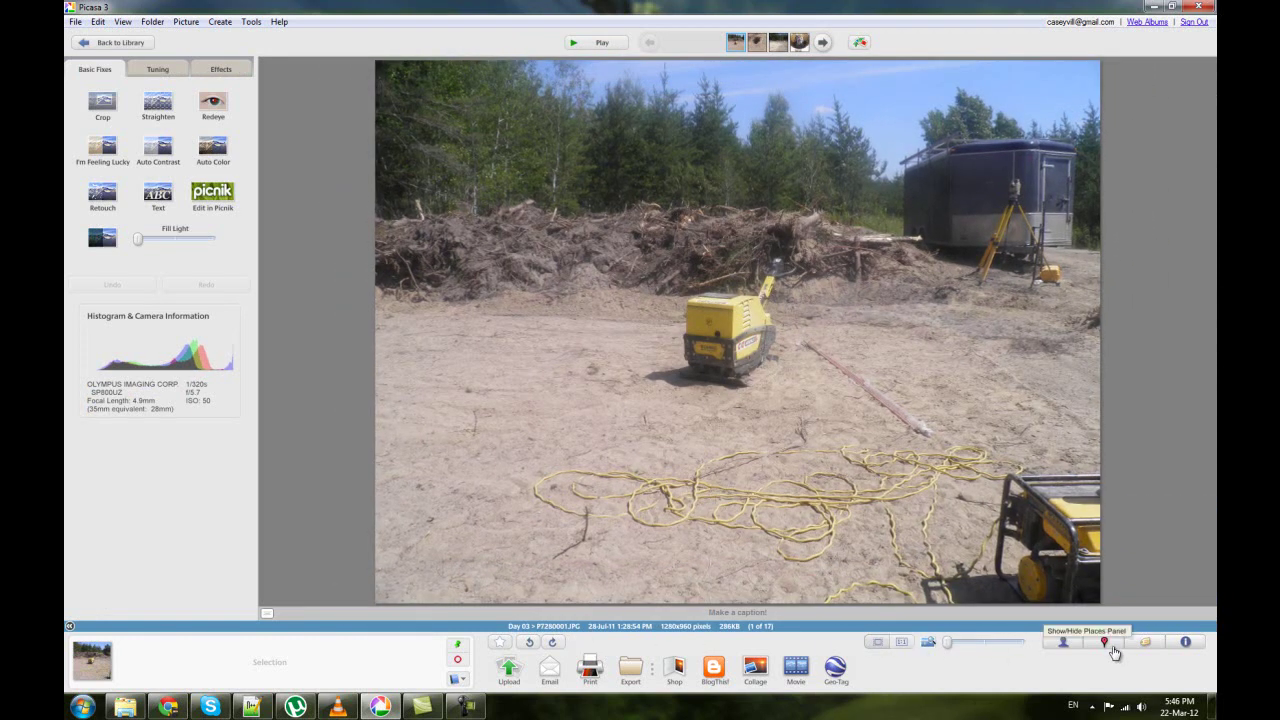
{"action": "scroll", "coordinate": [706, 332], "scroll_direction": "up", "scroll_amount": 3}
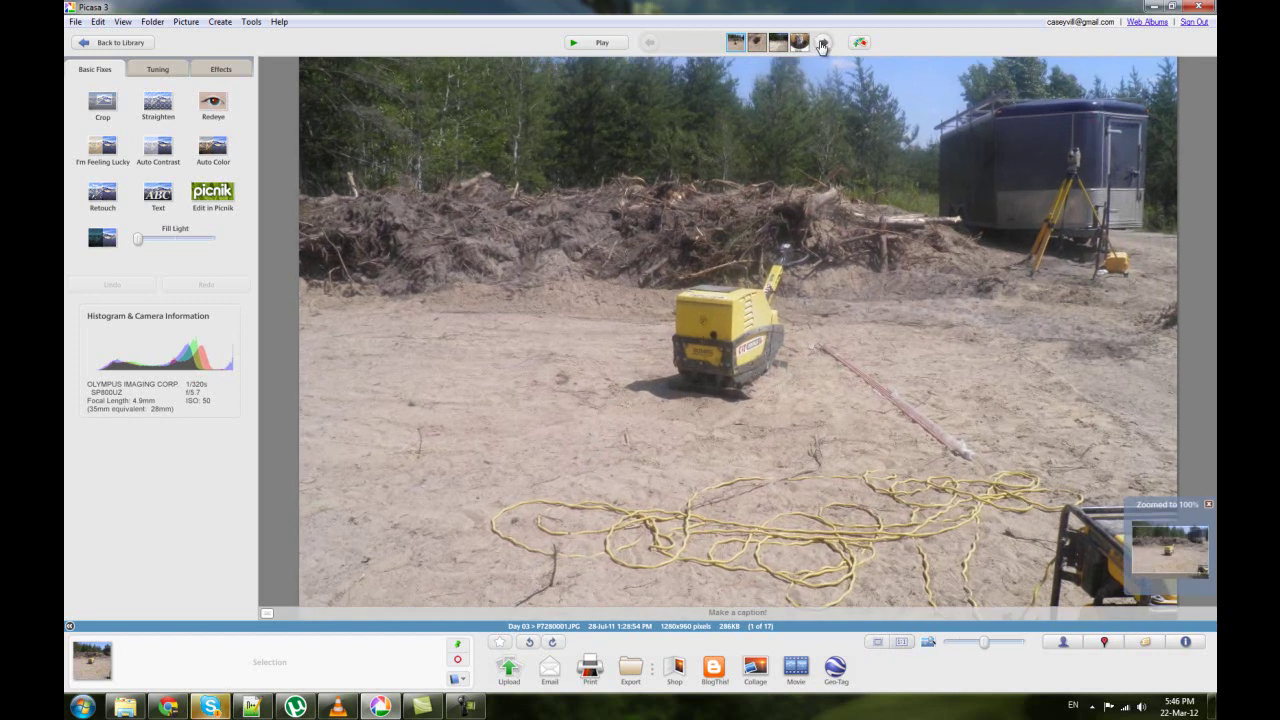
- Step forward through the Day 03 photos, then back to photo 1 of 17
{"action": "left_click", "coordinate": [822, 43]}
{"action": "left_click", "coordinate": [822, 43]}
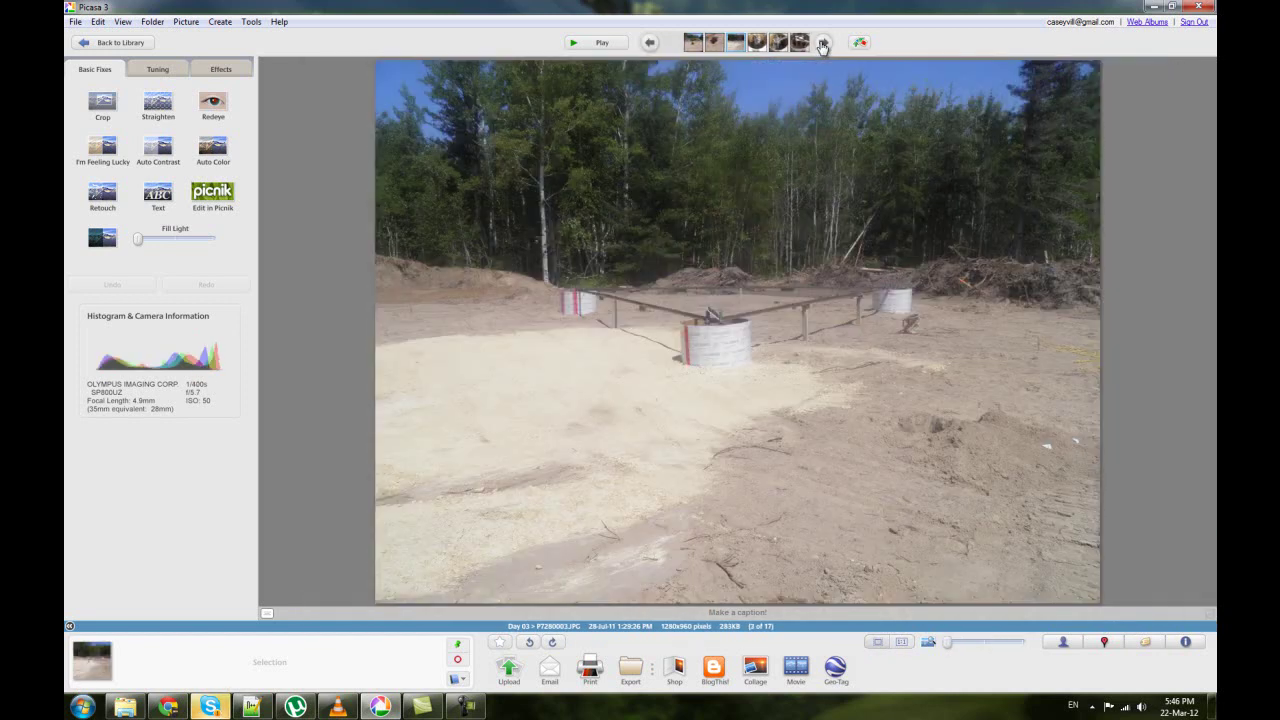
{"action": "left_click", "coordinate": [822, 43]}
{"action": "left_click", "coordinate": [822, 43]}
{"action": "left_click", "coordinate": [822, 43]}
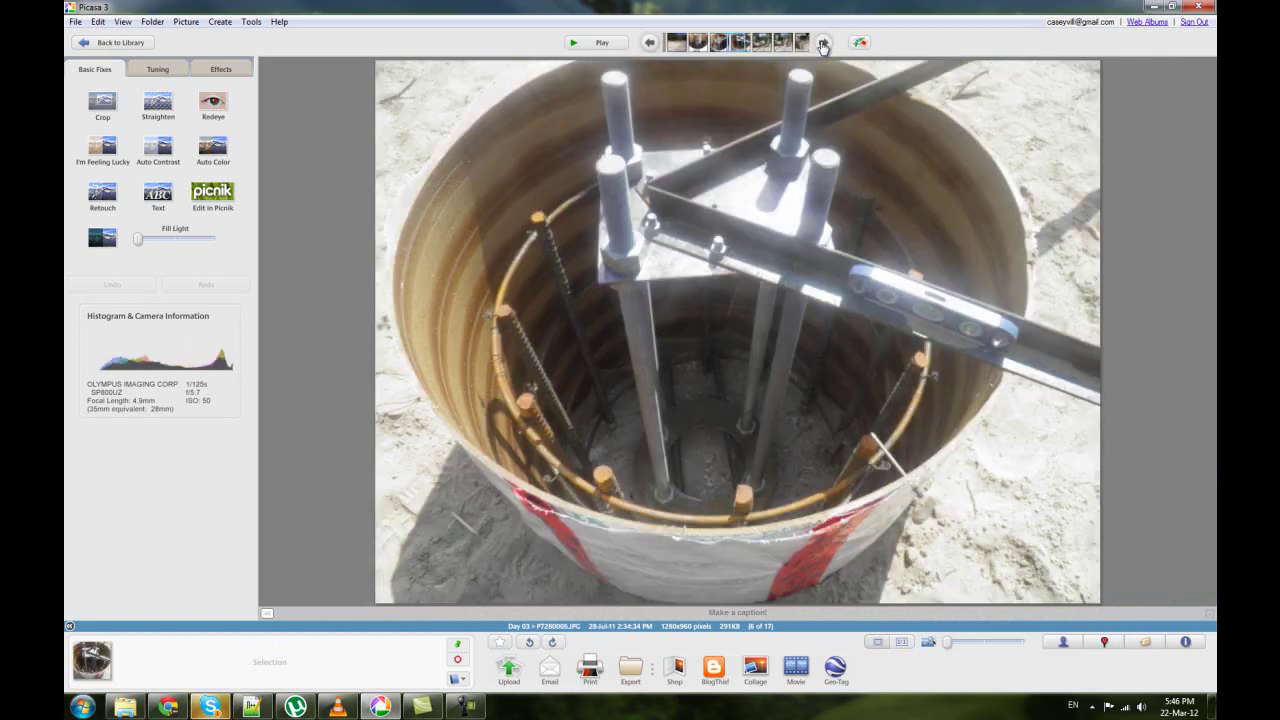
{"action": "left_click", "coordinate": [822, 43]}
{"action": "left_click", "coordinate": [822, 43]}
{"action": "left_click", "coordinate": [822, 43]}
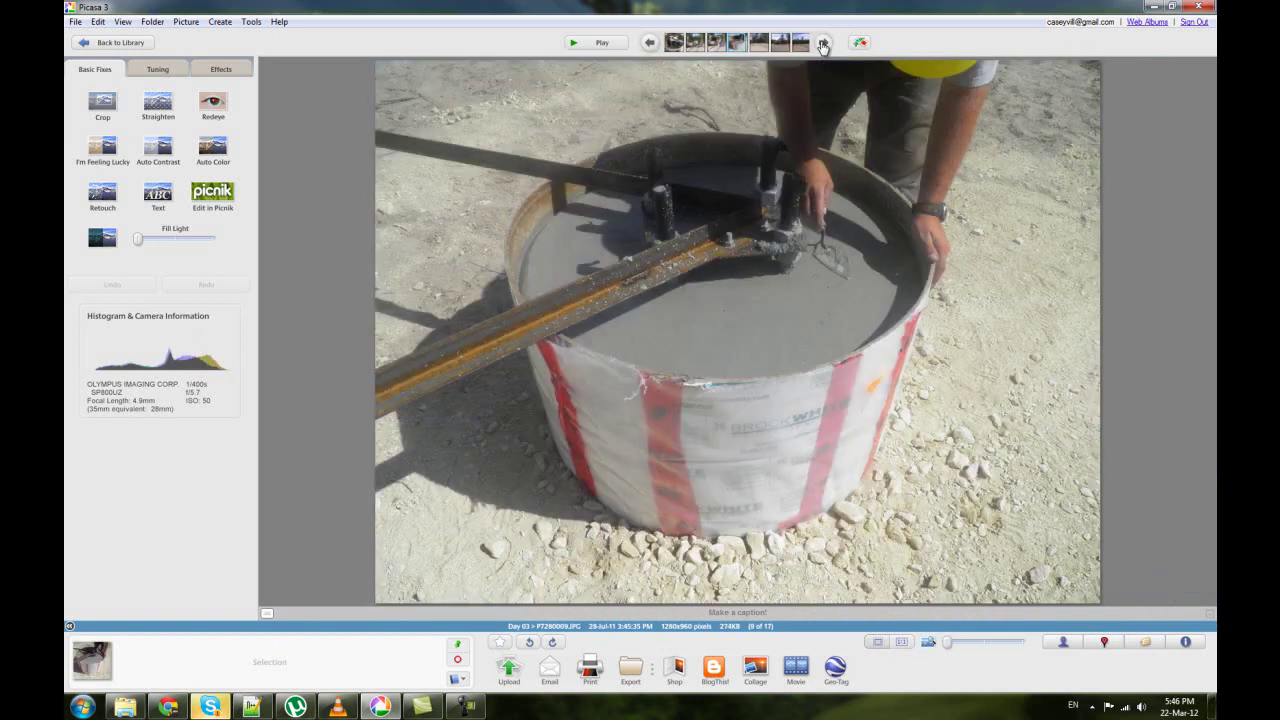
{"action": "left_click", "coordinate": [822, 43]}
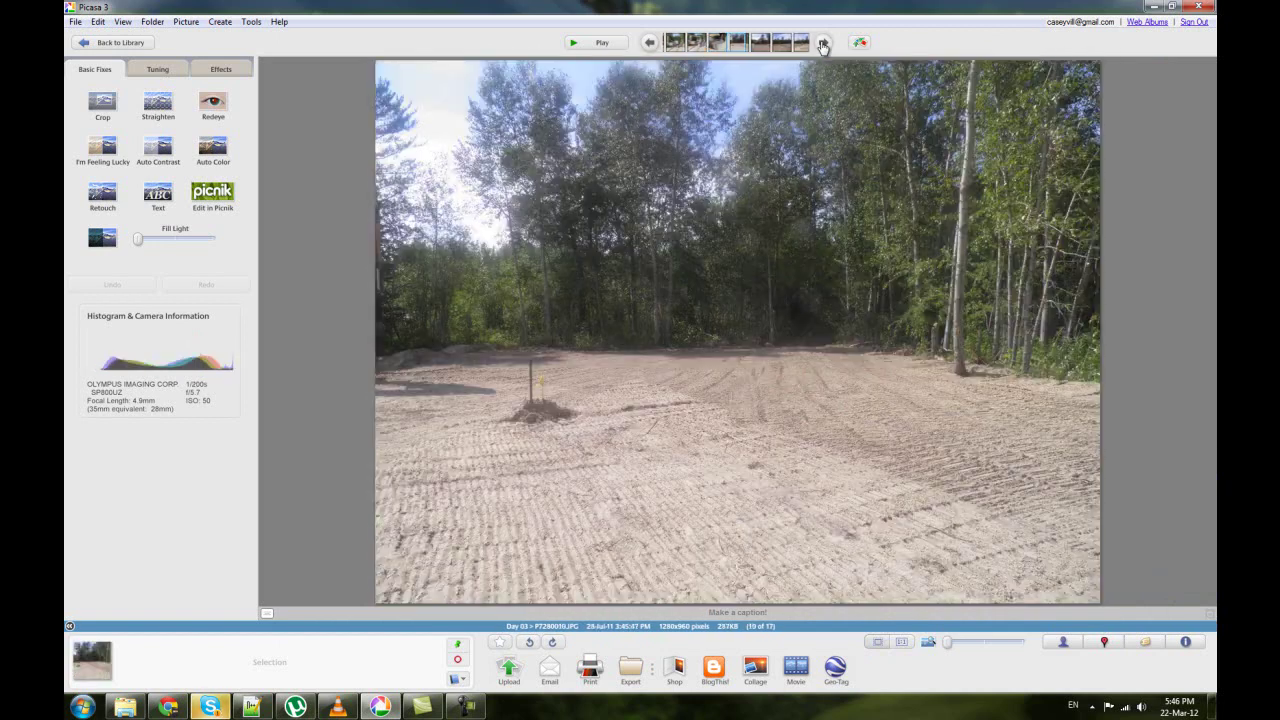
{"action": "left_click", "coordinate": [650, 43]}
{"action": "left_click", "coordinate": [650, 43]}
{"action": "left_click", "coordinate": [650, 43]}
{"action": "left_click", "coordinate": [650, 43]}
{"action": "left_click", "coordinate": [650, 43]}
{"action": "left_click", "coordinate": [650, 43]}
{"action": "left_click", "coordinate": [650, 43]}
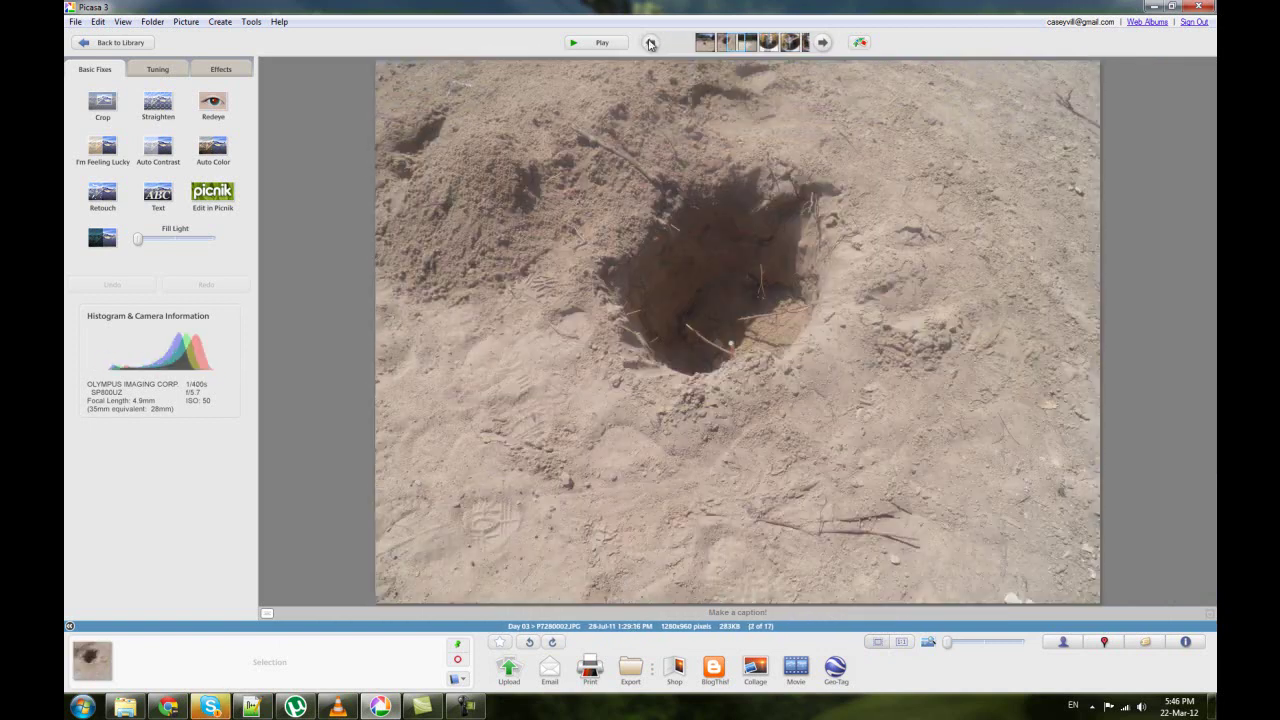
{"action": "left_click", "coordinate": [648, 45]}
{"action": "left_click", "coordinate": [648, 45]}
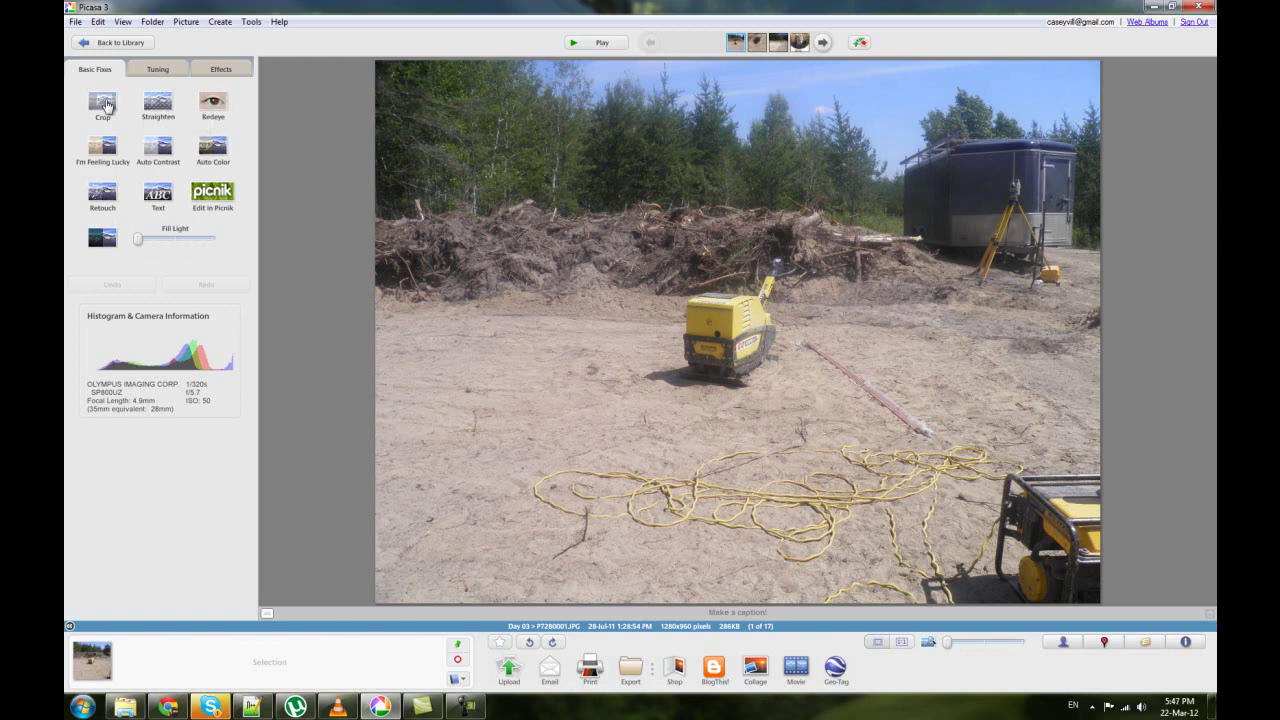
- Return to the Day 03 thumbnails and show the Windows Shut down options
{"action": "left_click", "coordinate": [128, 44]}
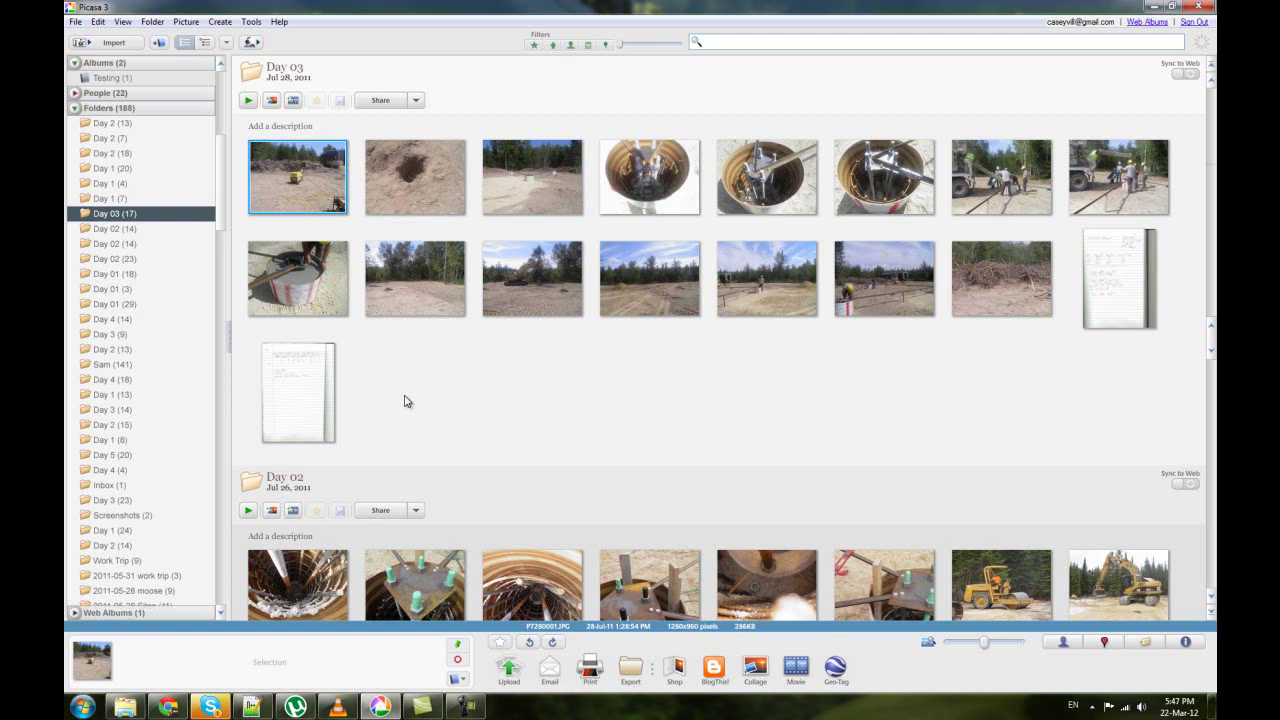
{"action": "left_click", "coordinate": [82, 706]}
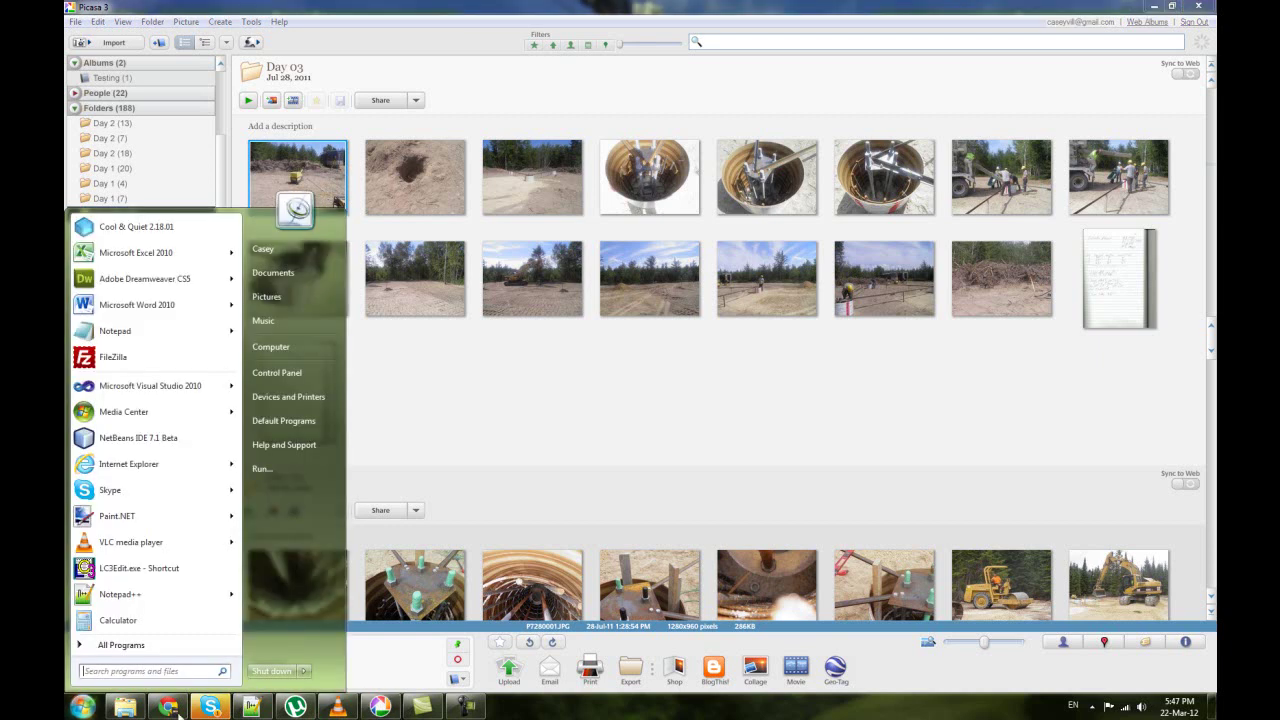
{"action": "left_click", "coordinate": [304, 671]}
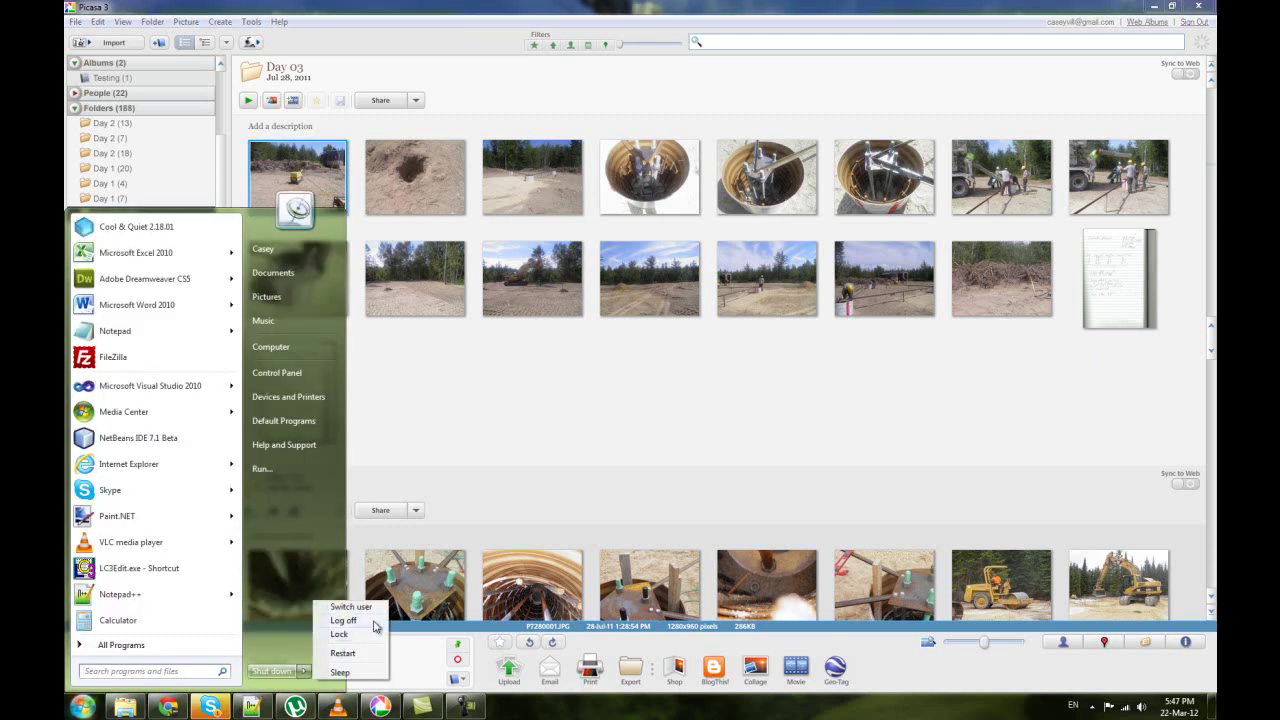